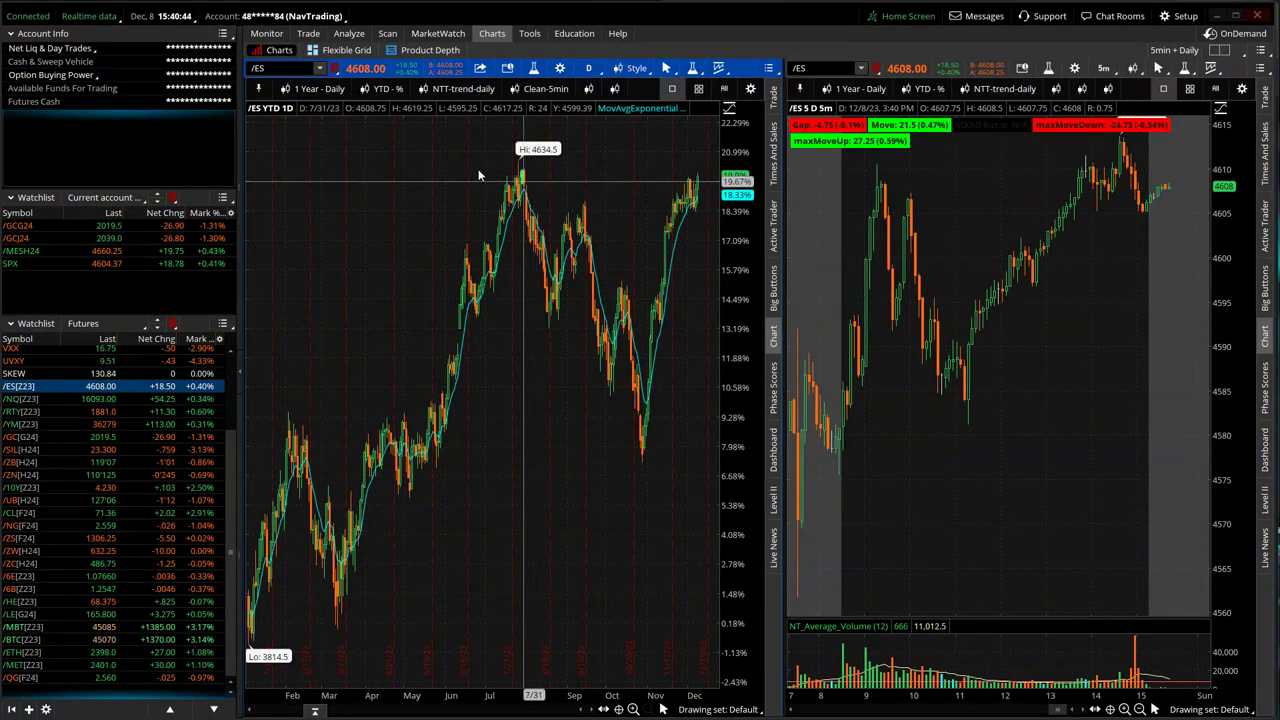
Step: Review the /ES chart in the 1 Year - Daily style, and the /NQ, /RTY and /YM charts in the YTD - % style
{"action": "left_click", "coordinate": [330, 89]}
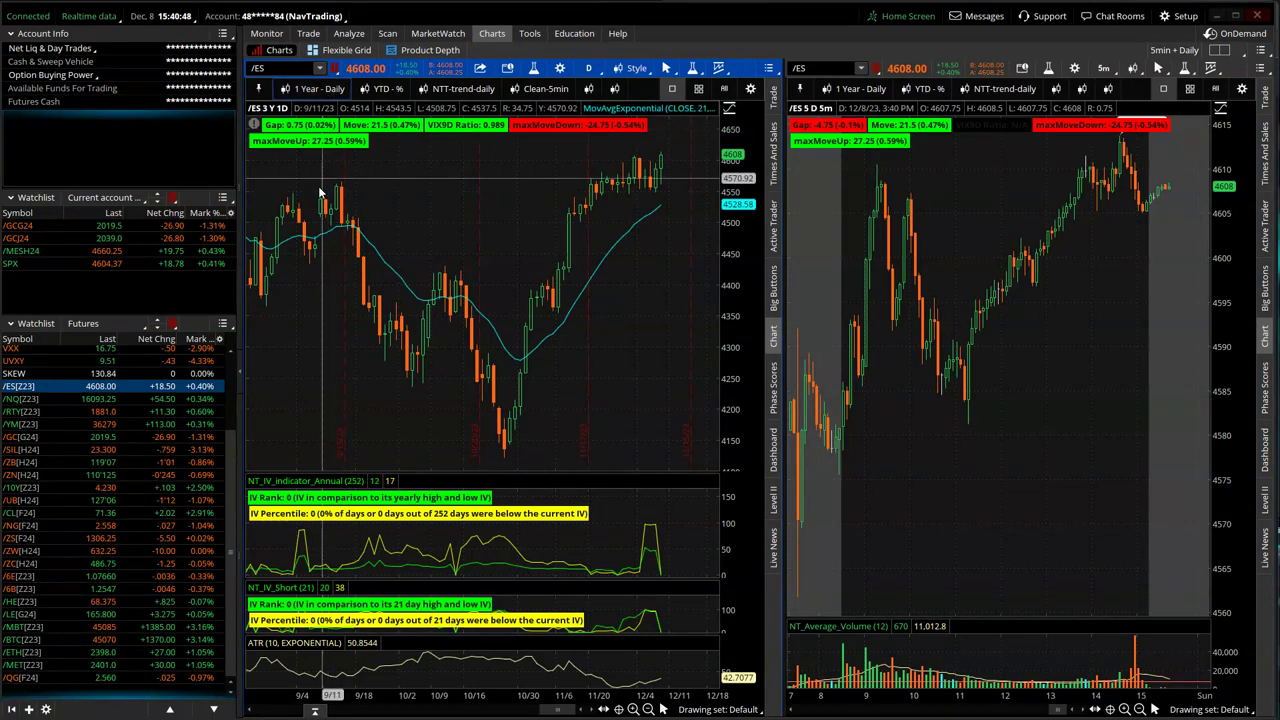
{"action": "left_click", "coordinate": [200, 401]}
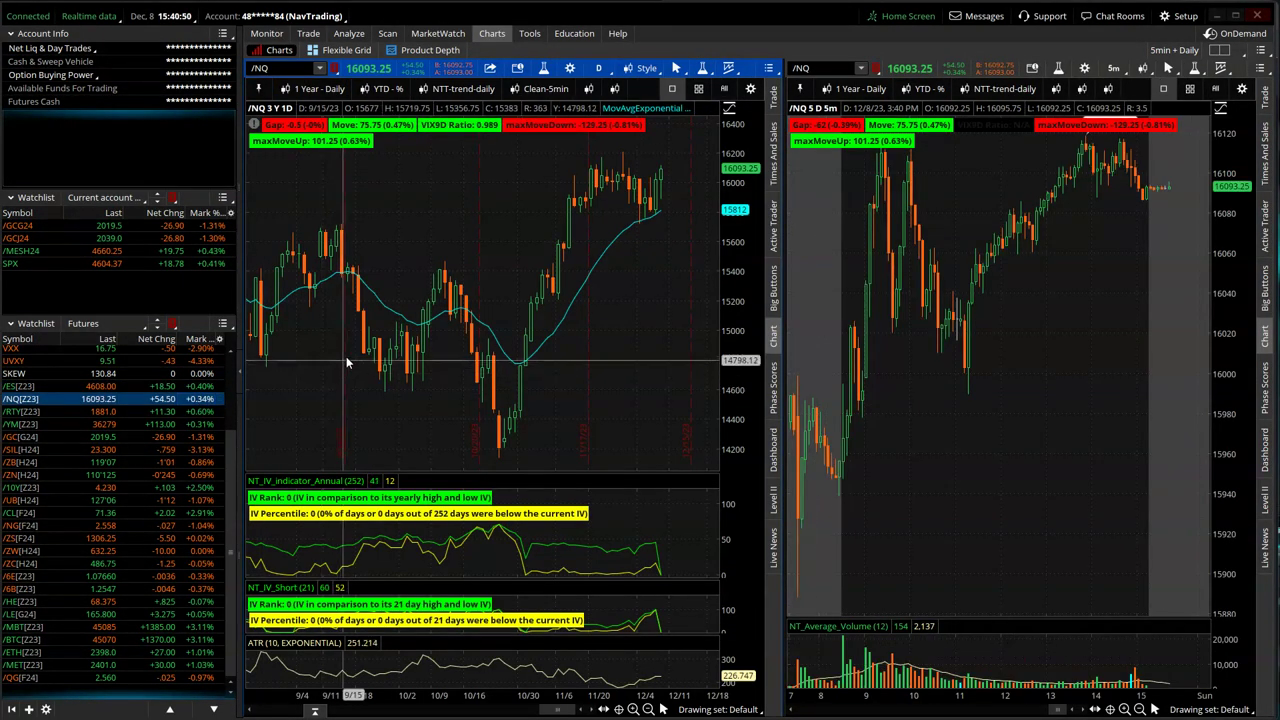
{"action": "left_click", "coordinate": [371, 88]}
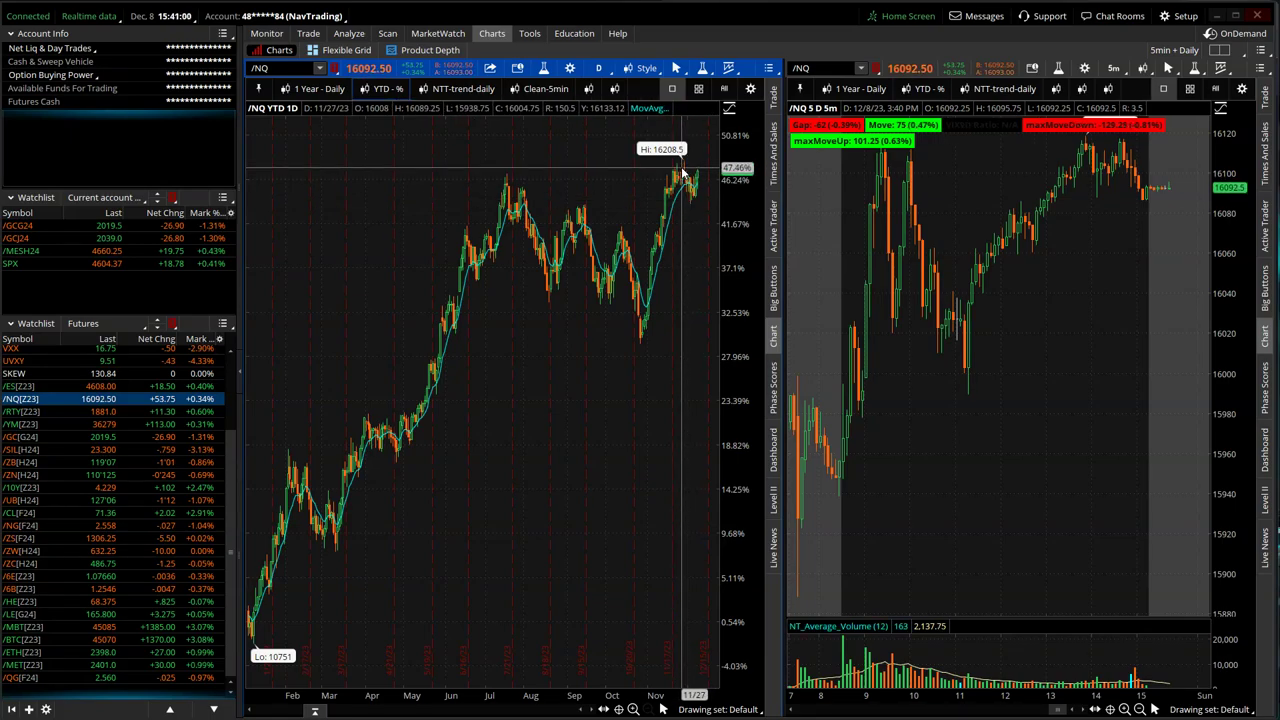
{"action": "left_click", "coordinate": [197, 412]}
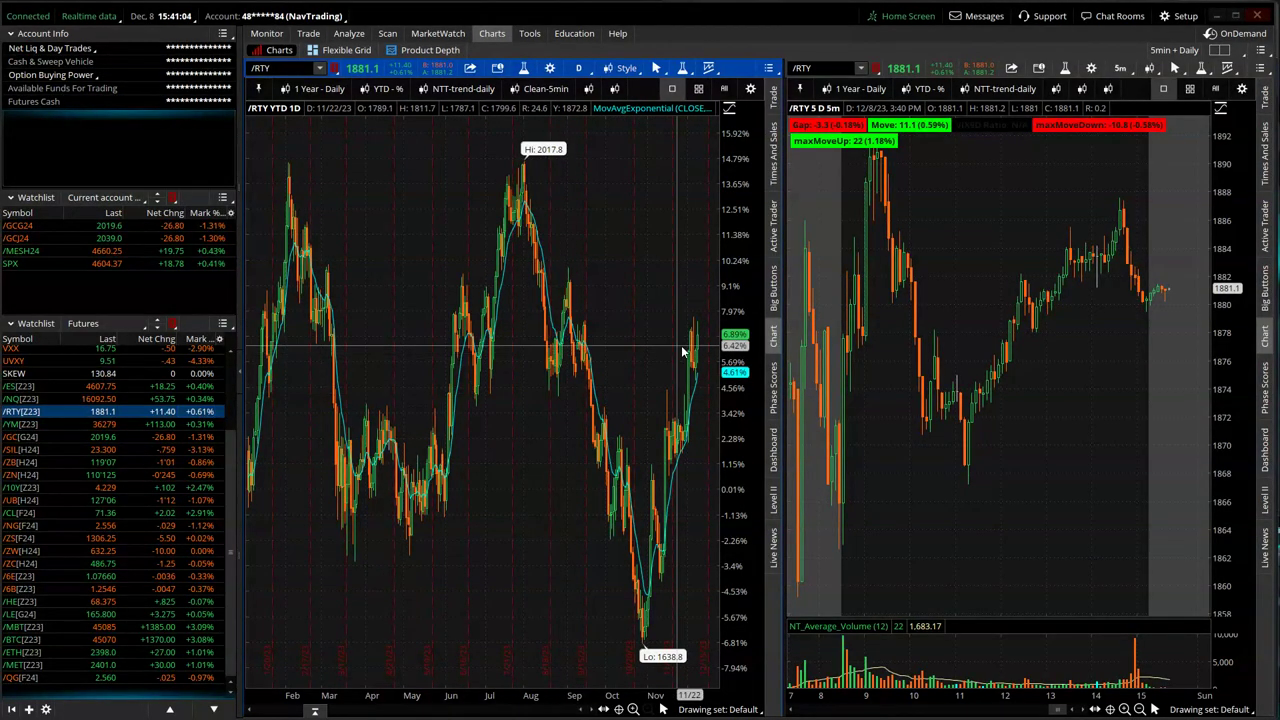
{"action": "left_click", "coordinate": [214, 425]}
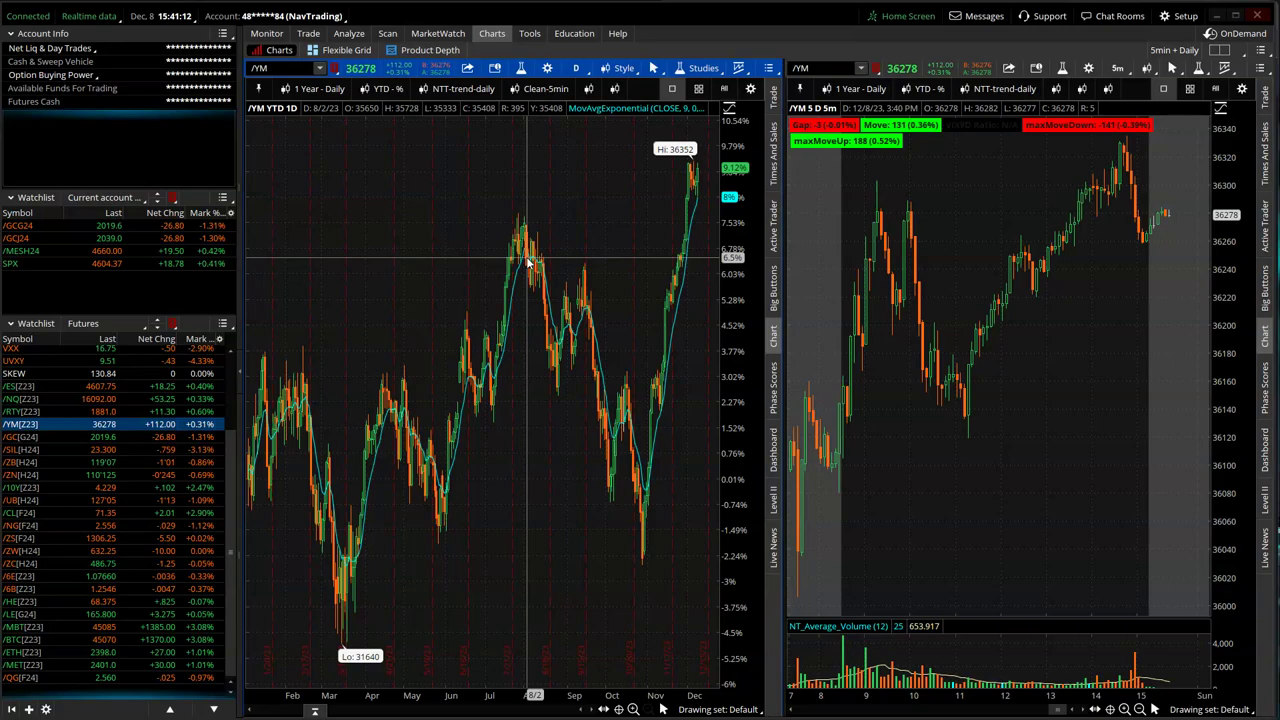
Step: Review the year-to-date charts of gold /GC, silver /SIL, bonds /ZB and the 10-year yield /10Y from the futures watchlist
{"action": "left_click", "coordinate": [205, 439]}
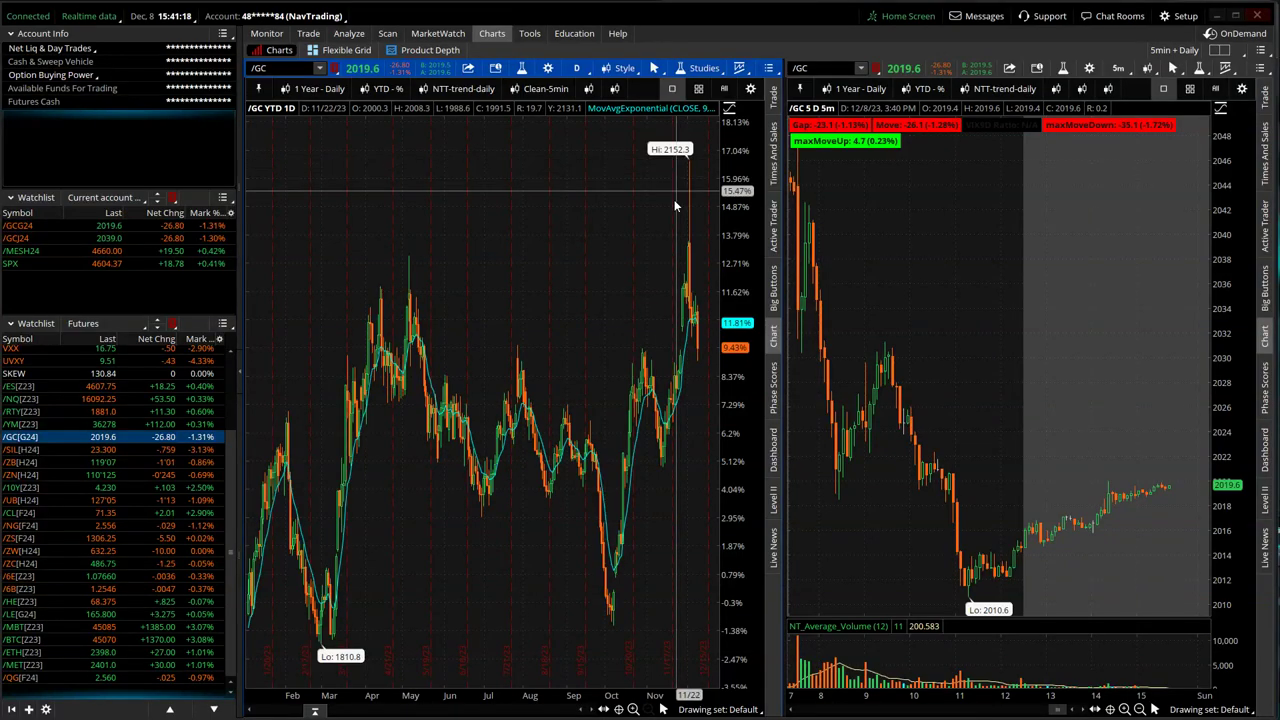
{"action": "left_click", "coordinate": [195, 451]}
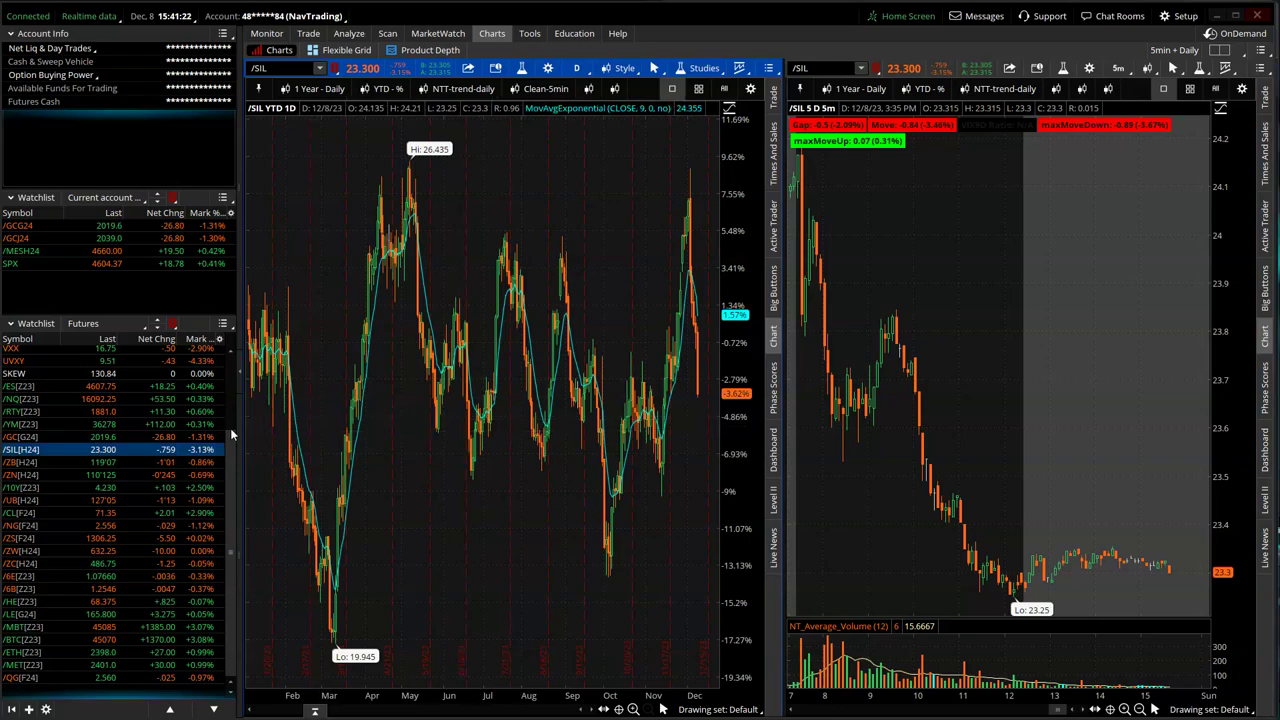
{"action": "left_click", "coordinate": [195, 463]}
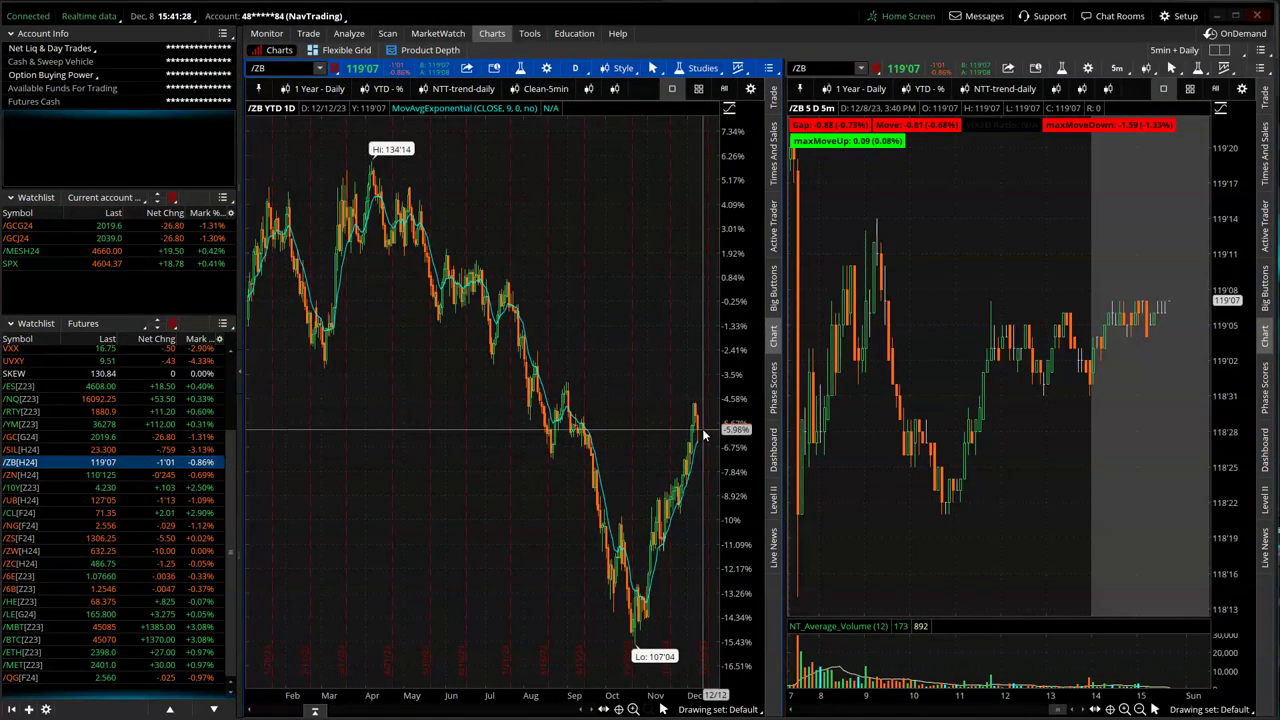
{"action": "left_click", "coordinate": [198, 488]}
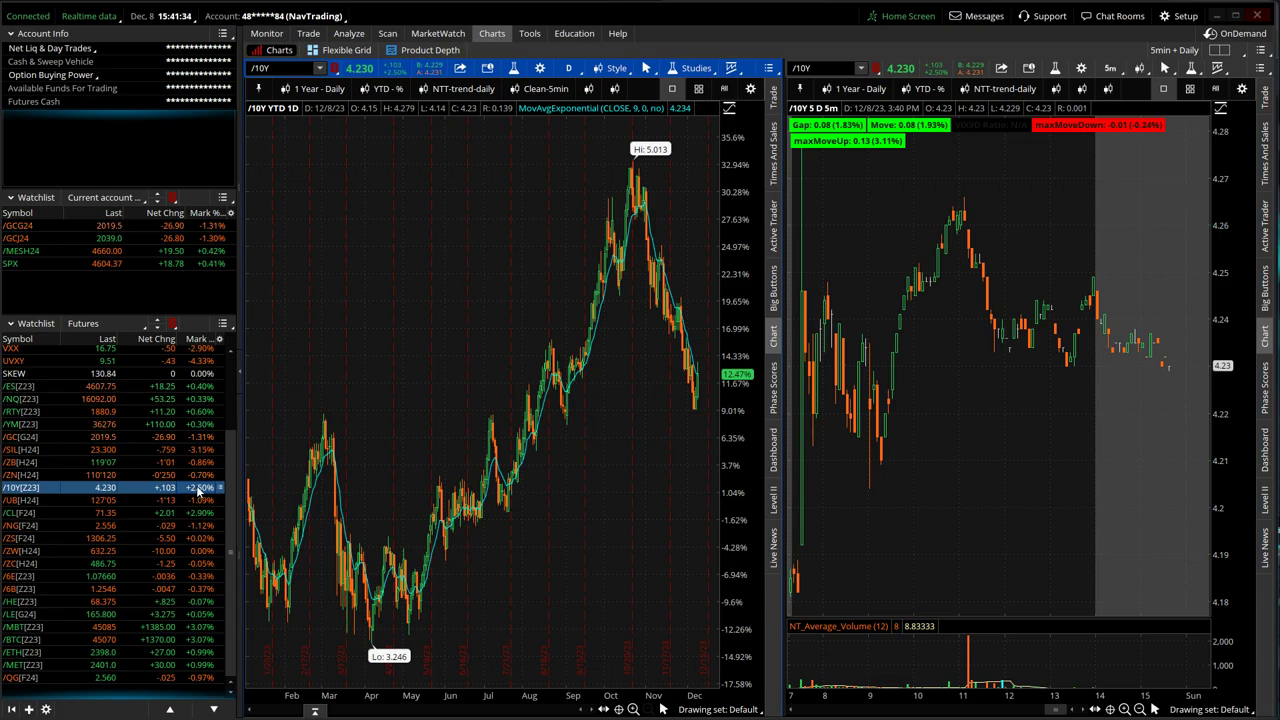
Step: Review the year-to-date charts of the energy and grain futures /CL, /NG, /ZS, /ZW and /ZC
{"action": "left_click", "coordinate": [180, 513]}
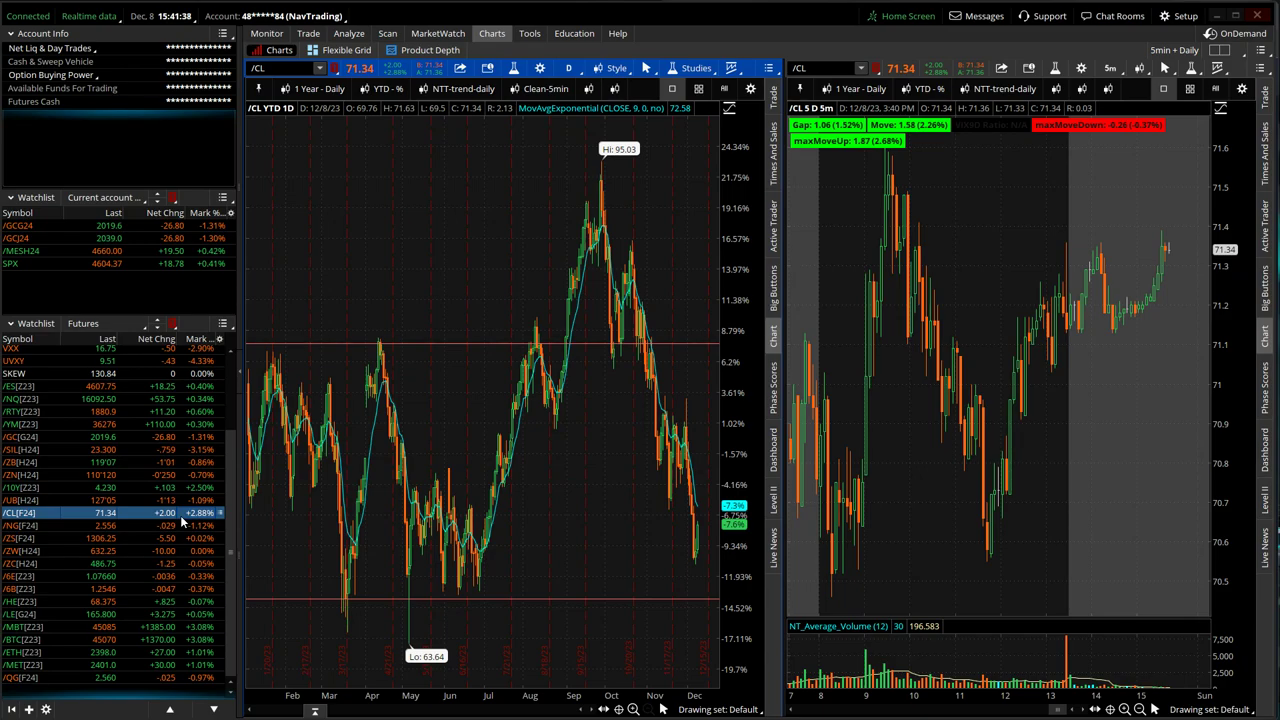
{"action": "left_click", "coordinate": [182, 525]}
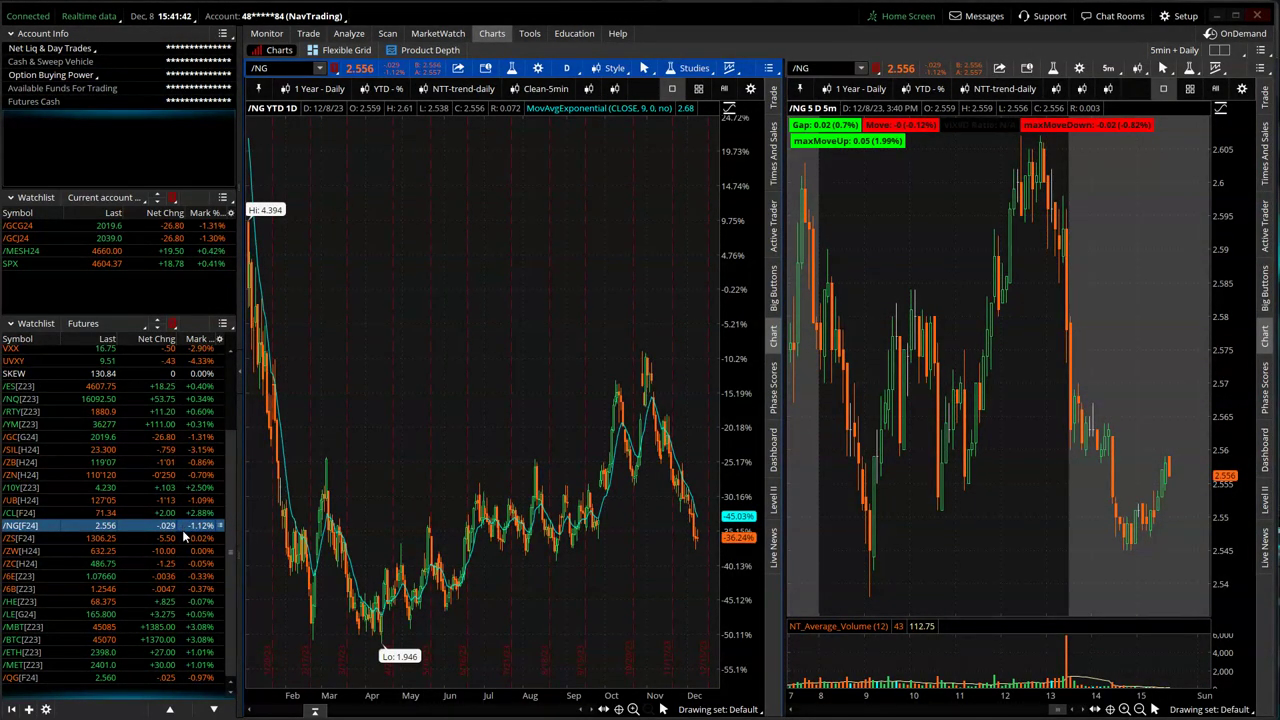
{"action": "left_click", "coordinate": [184, 538]}
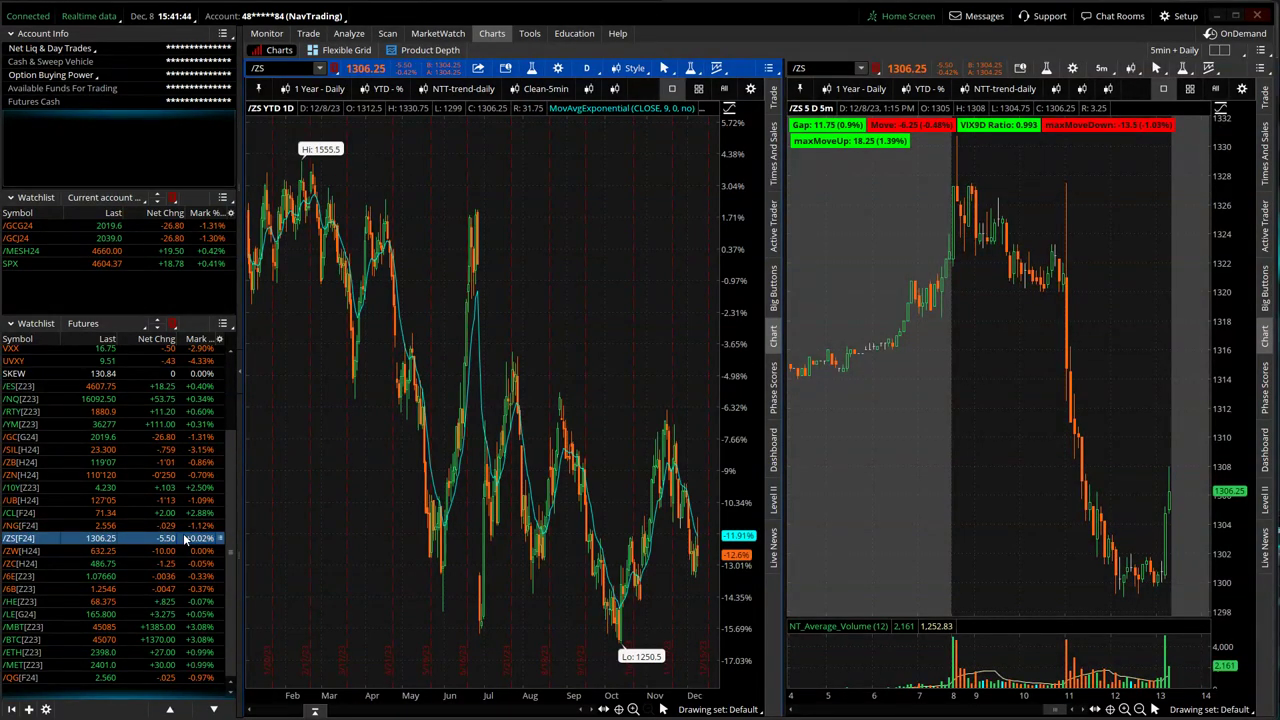
{"action": "left_click", "coordinate": [186, 551]}
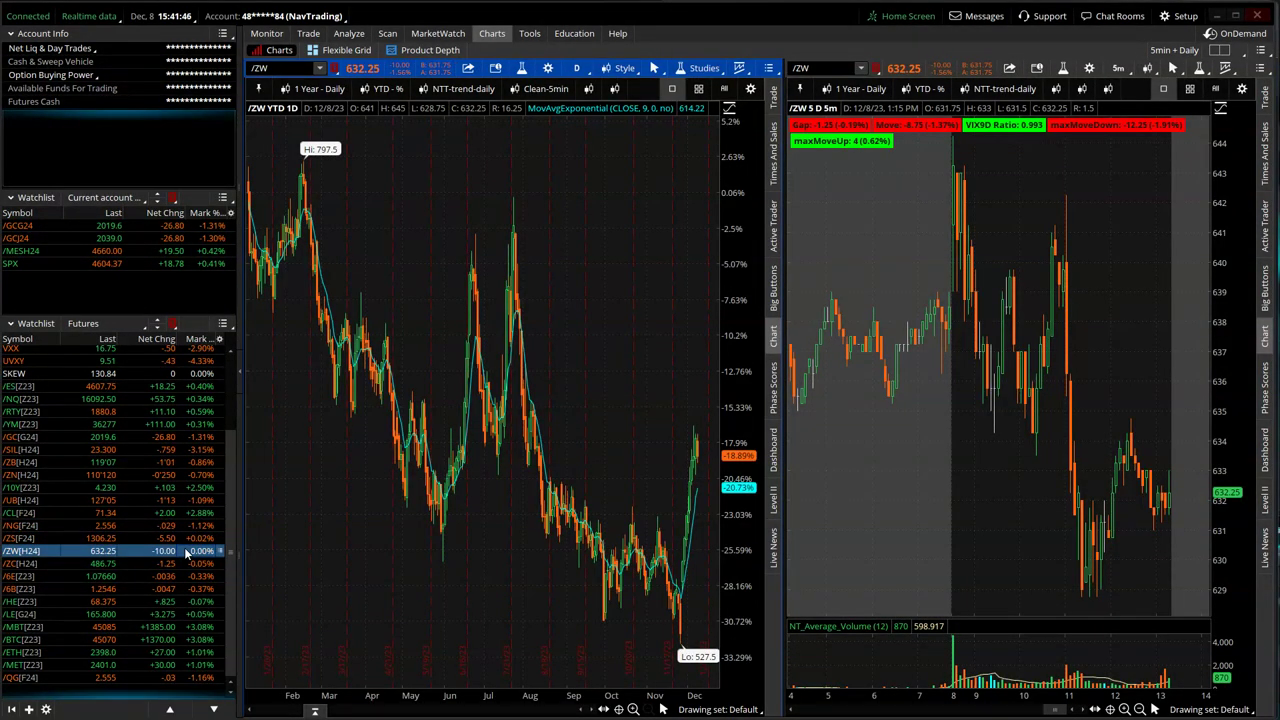
{"action": "left_click", "coordinate": [185, 564]}
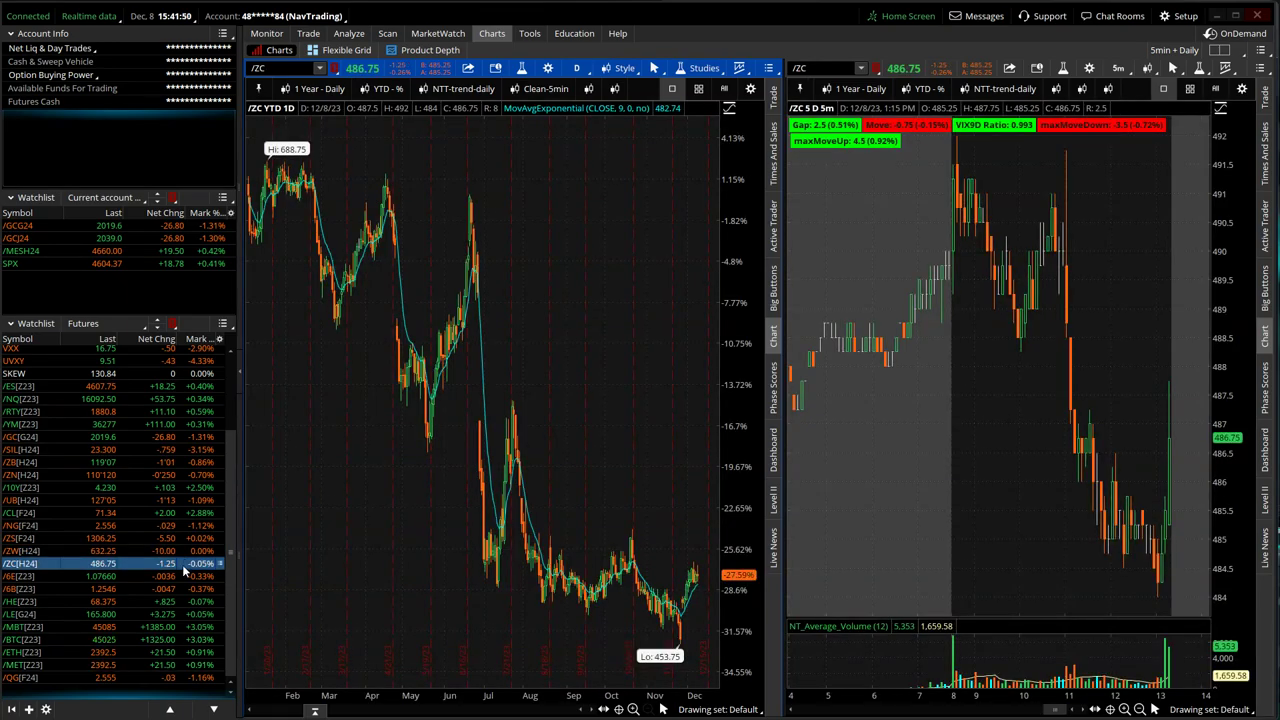
Step: Review the year-to-date charts of the currency futures /6E and /6B and the Bitcoin future /MBT
{"action": "left_click", "coordinate": [182, 576]}
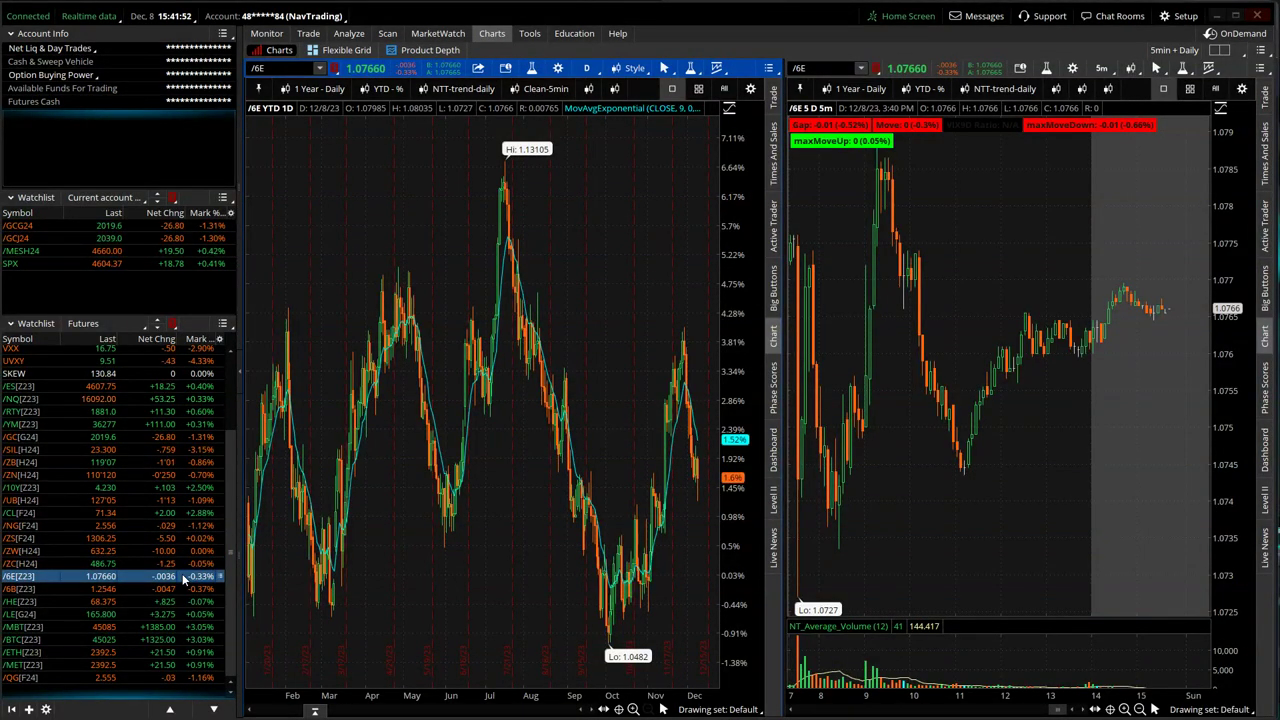
{"action": "left_click", "coordinate": [185, 589]}
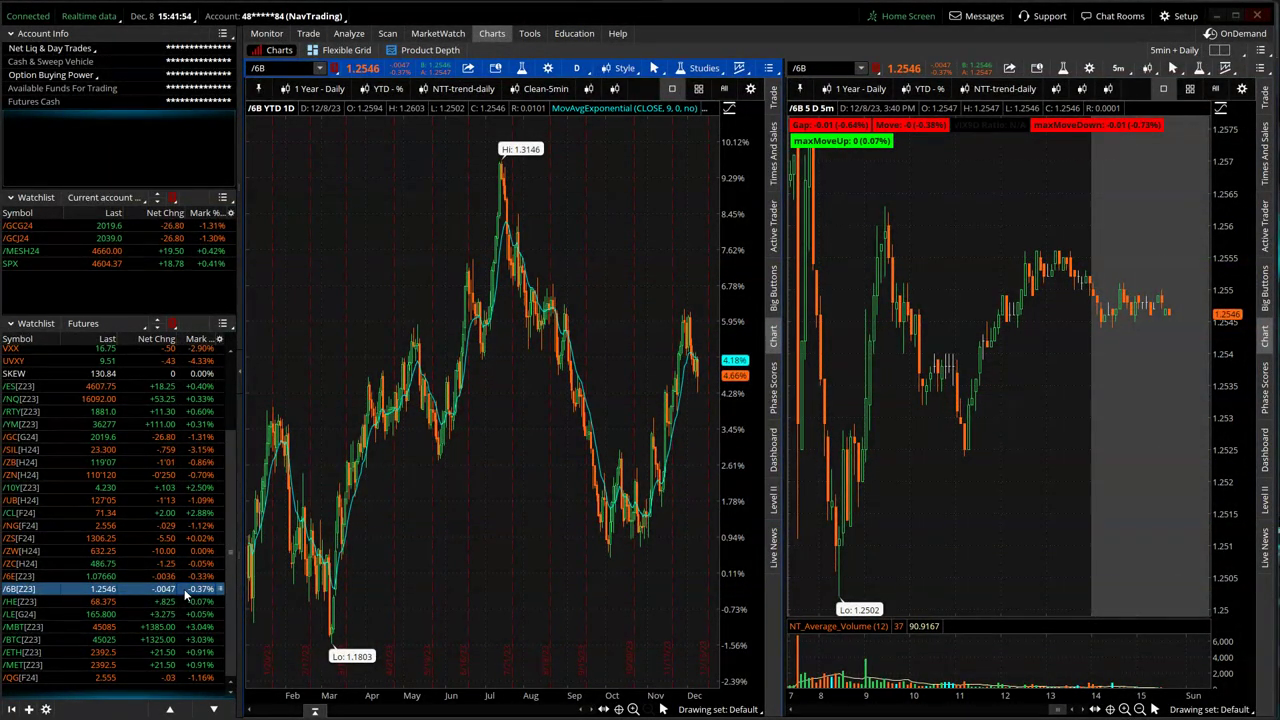
{"action": "left_click", "coordinate": [193, 635]}
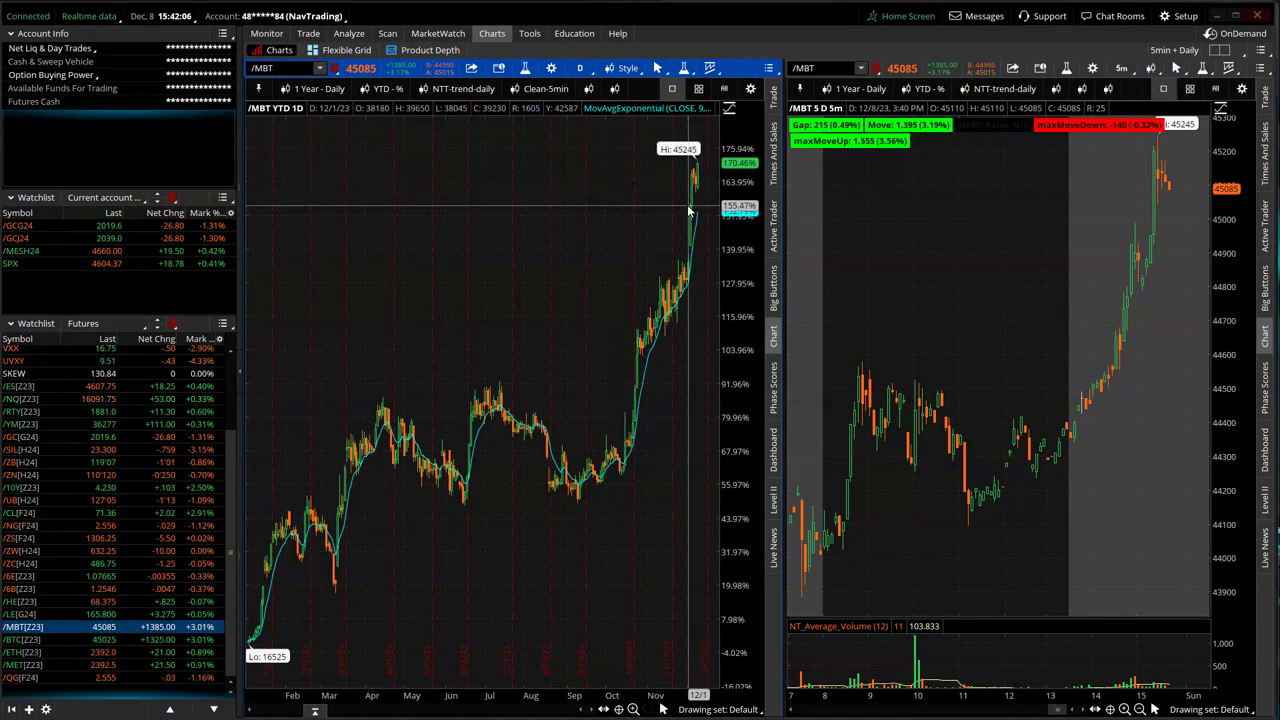
Step: Load the VIX from the futures watchlist and examine it in the 1 Year - Daily chart style
{"action": "scroll", "coordinate": [184, 532], "scroll_direction": "up", "scroll_amount": 3}
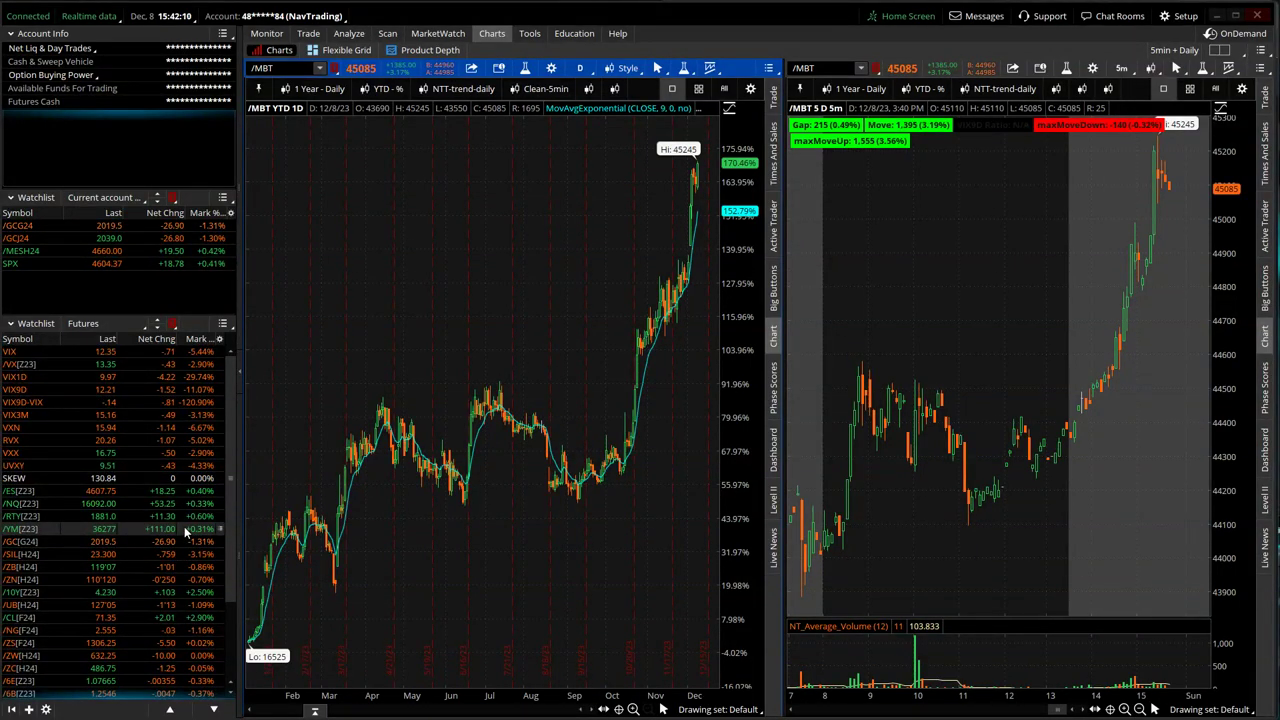
{"action": "left_click", "coordinate": [104, 356]}
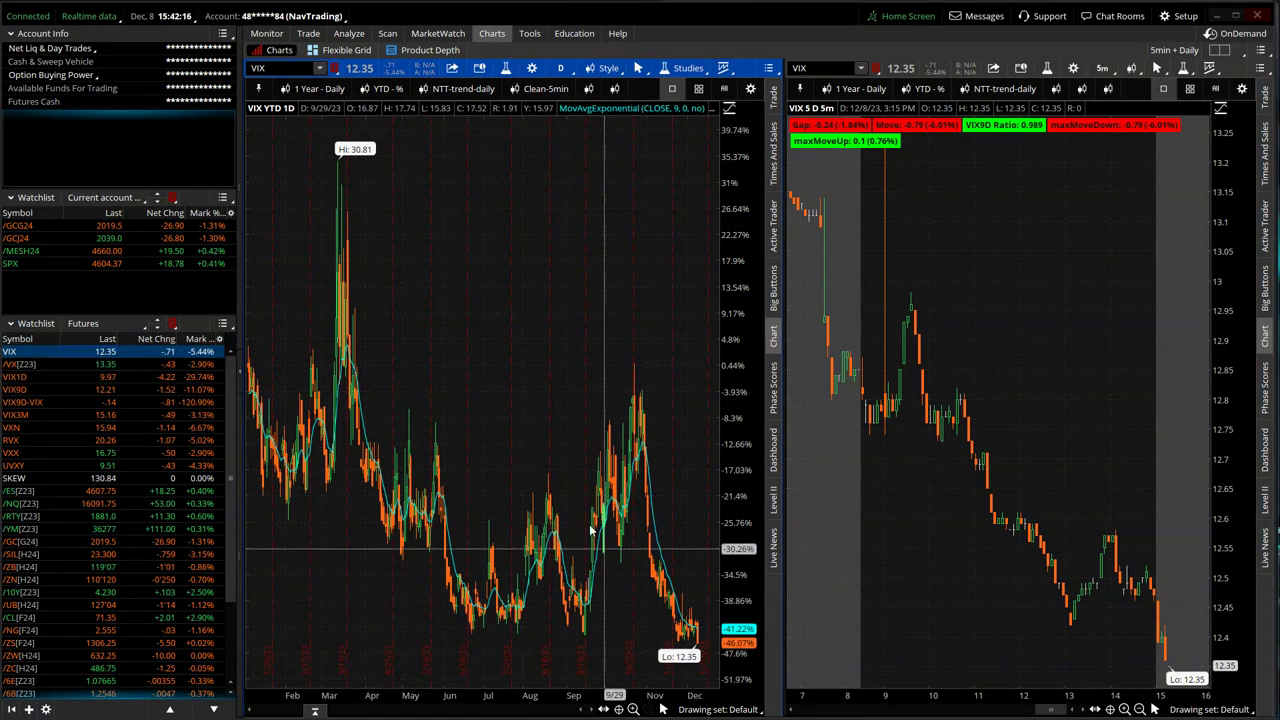
{"action": "left_click", "coordinate": [322, 88]}
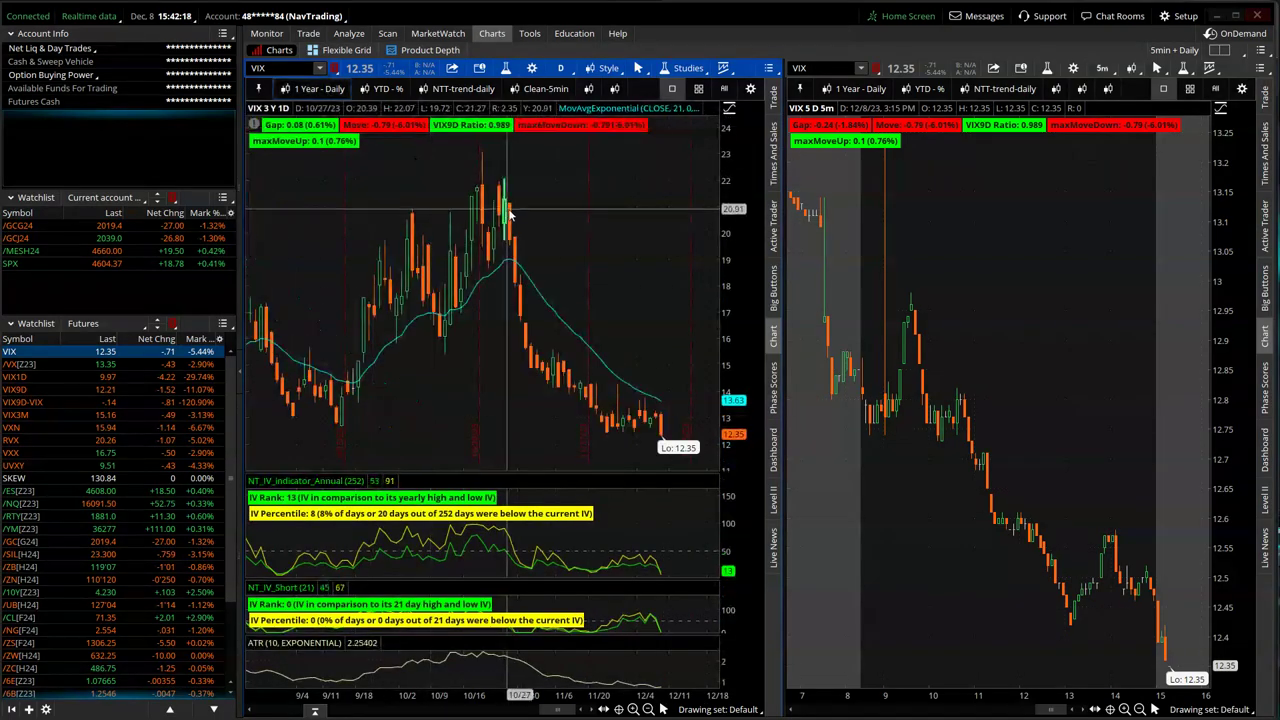
{"action": "scroll", "coordinate": [510, 213], "scroll_direction": "down", "scroll_amount": 5}
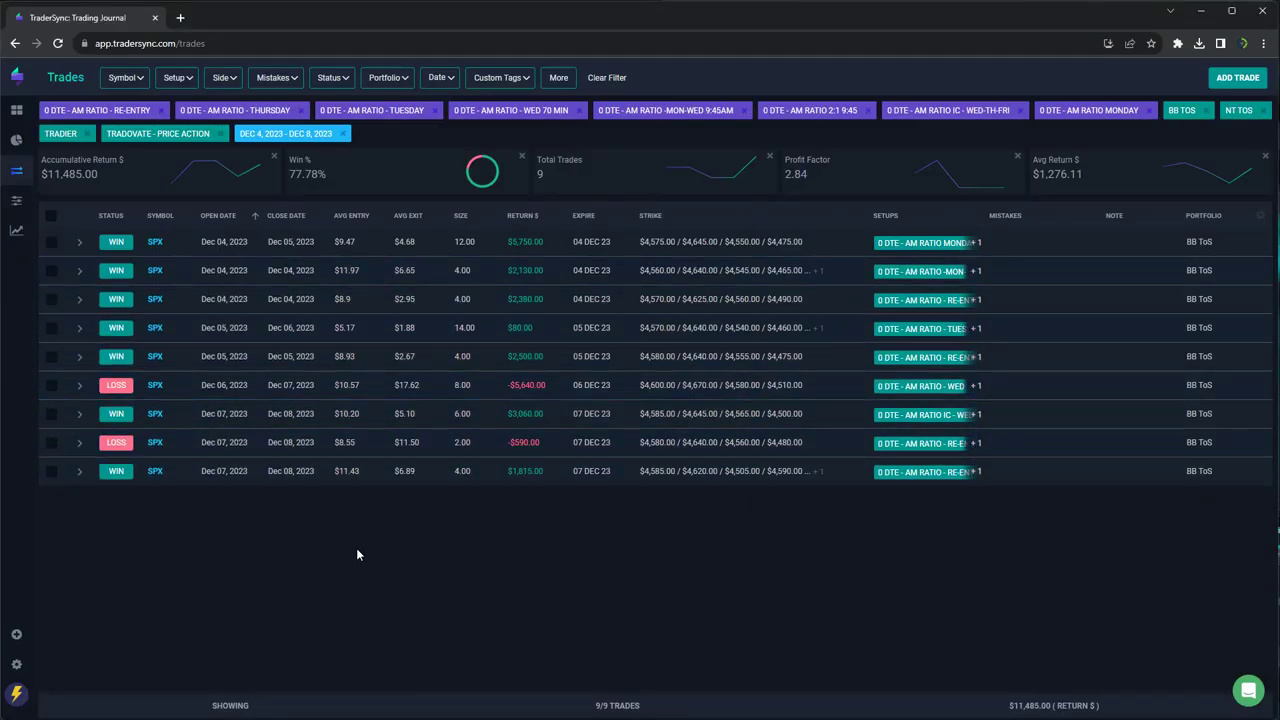
Step: In the TraderSync trades list, remove all eight 0 DTE - AM RATIO setups from the setup filter
{"action": "mouse_move", "coordinate": [167, 165]}
{"action": "left_click", "coordinate": [182, 90]}
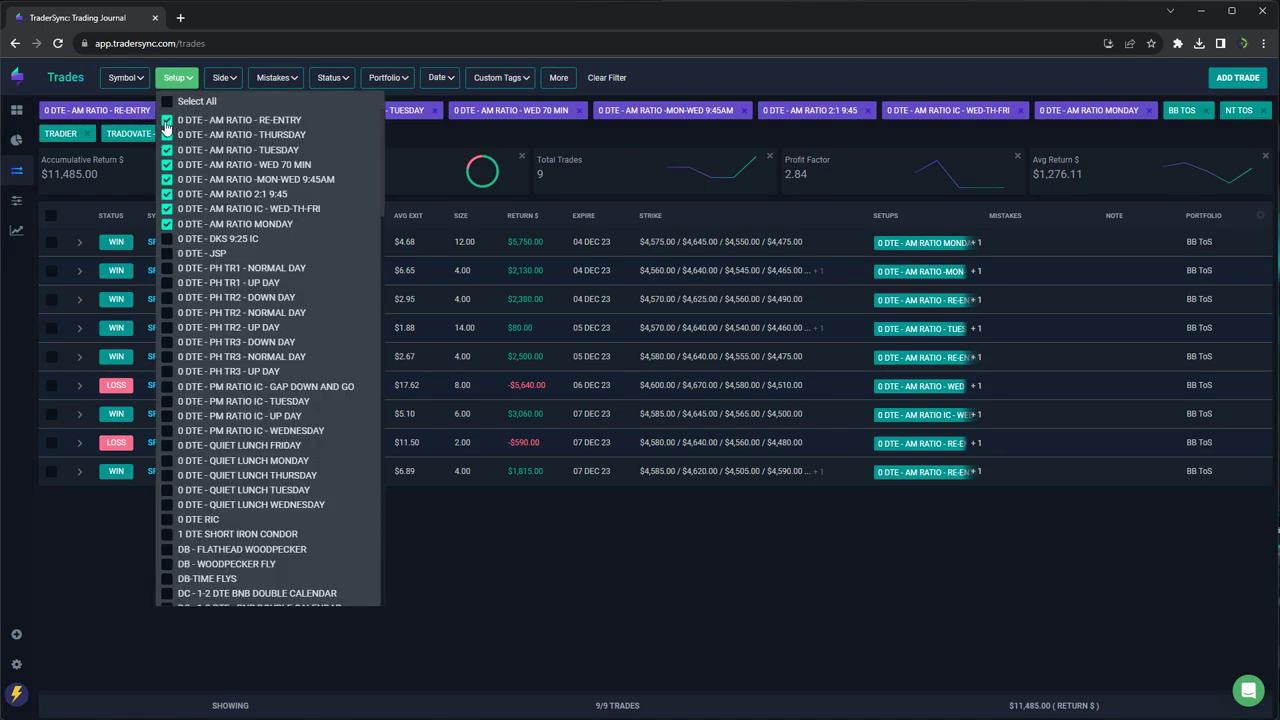
{"action": "left_click", "coordinate": [167, 120]}
{"action": "left_click", "coordinate": [167, 135]}
{"action": "left_click", "coordinate": [167, 150]}
{"action": "left_click", "coordinate": [167, 165]}
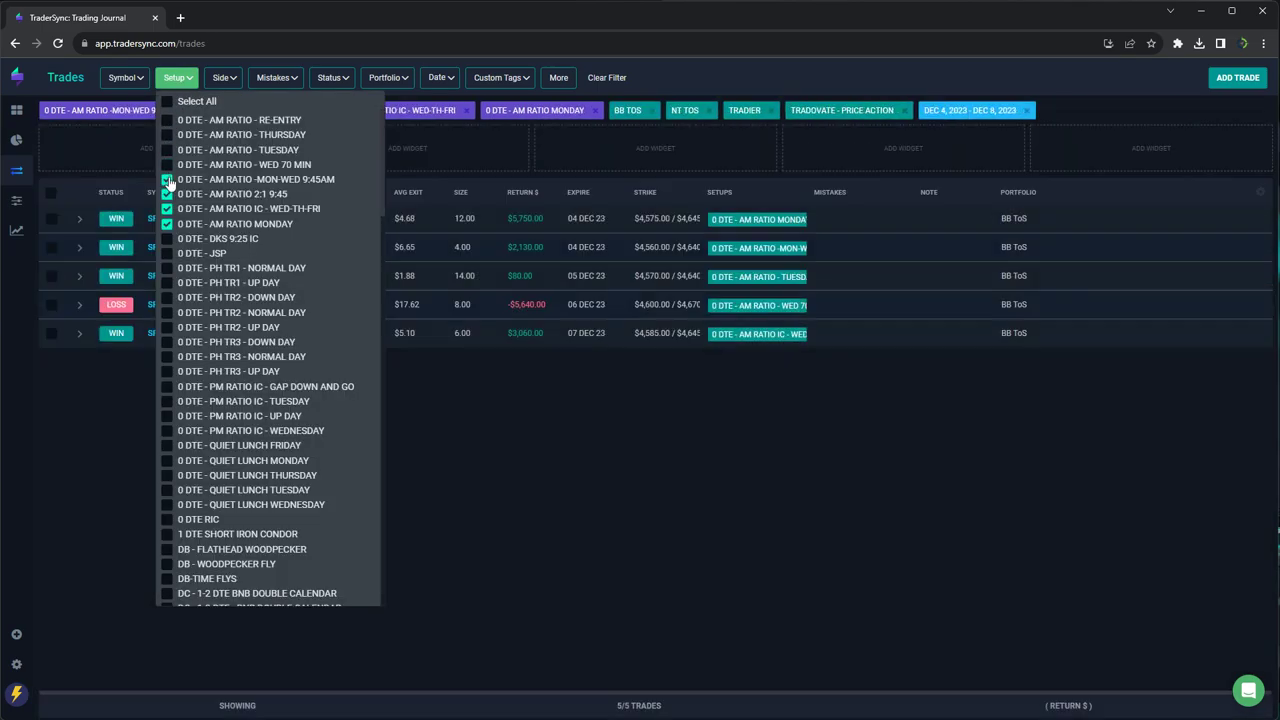
{"action": "left_click", "coordinate": [167, 180]}
{"action": "left_click", "coordinate": [167, 194]}
{"action": "left_click", "coordinate": [167, 209]}
{"action": "left_click", "coordinate": [167, 224]}
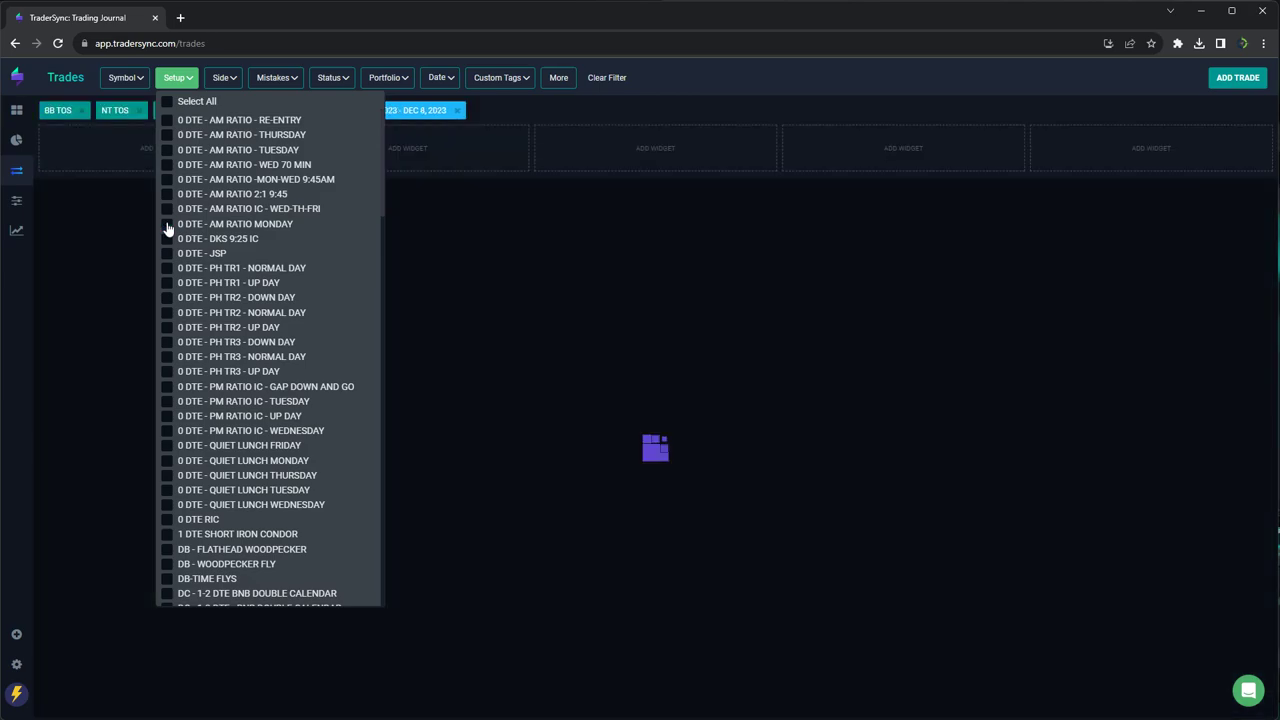
Step: Filter the trades list by the 0 DTE - DKS 9:25 IC setup, and replace that filter with 0 DTE - JSP
{"action": "left_click", "coordinate": [167, 239]}
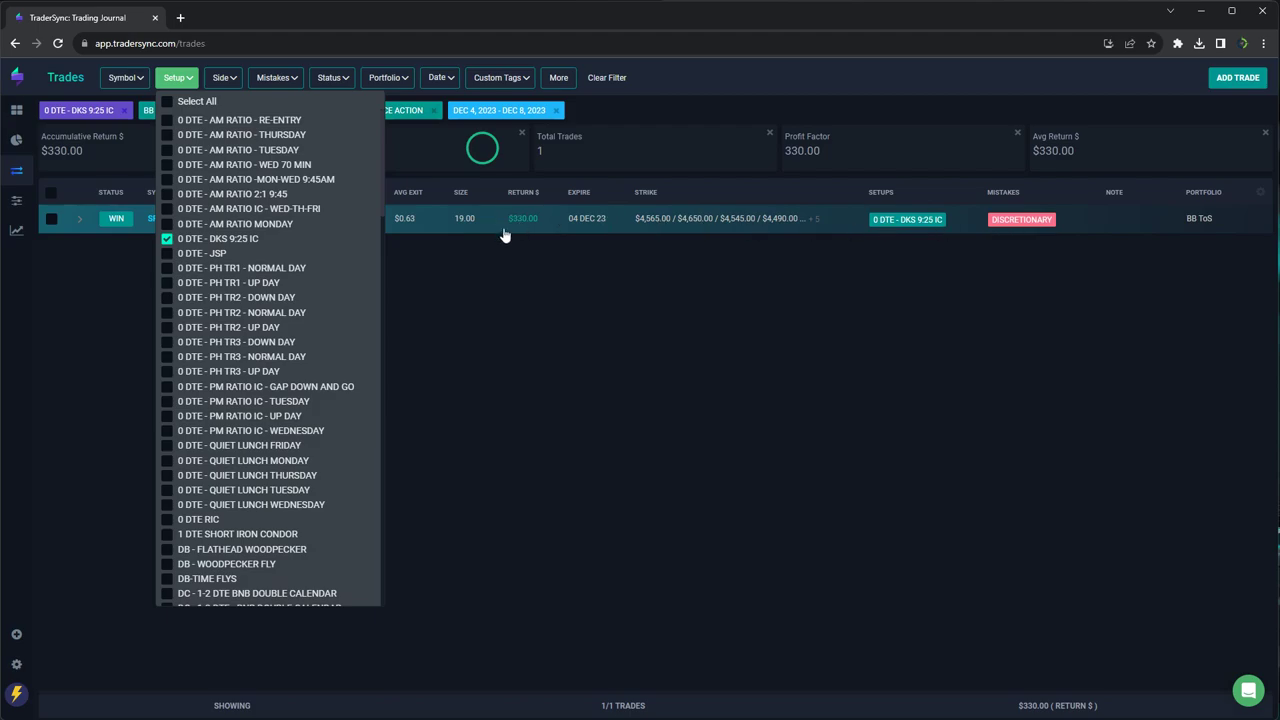
{"action": "left_click", "coordinate": [167, 239]}
{"action": "left_click", "coordinate": [167, 253]}
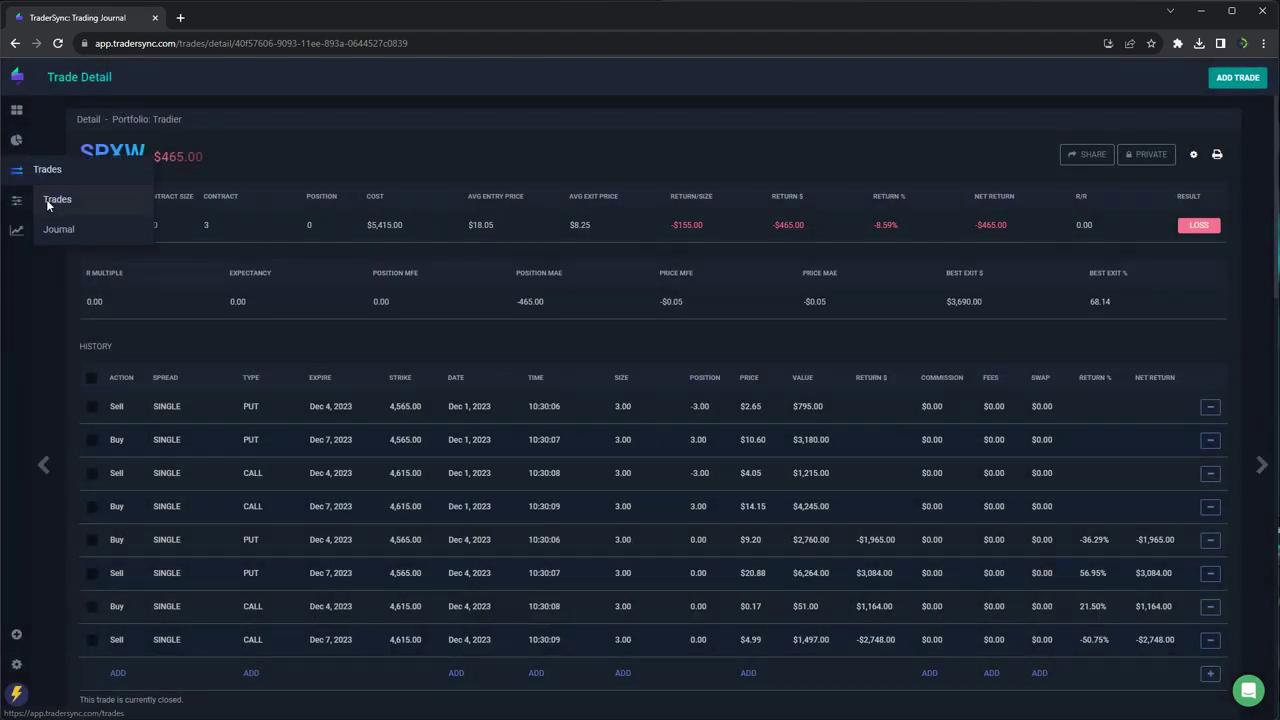
{"action": "left_click", "coordinate": [47, 198]}
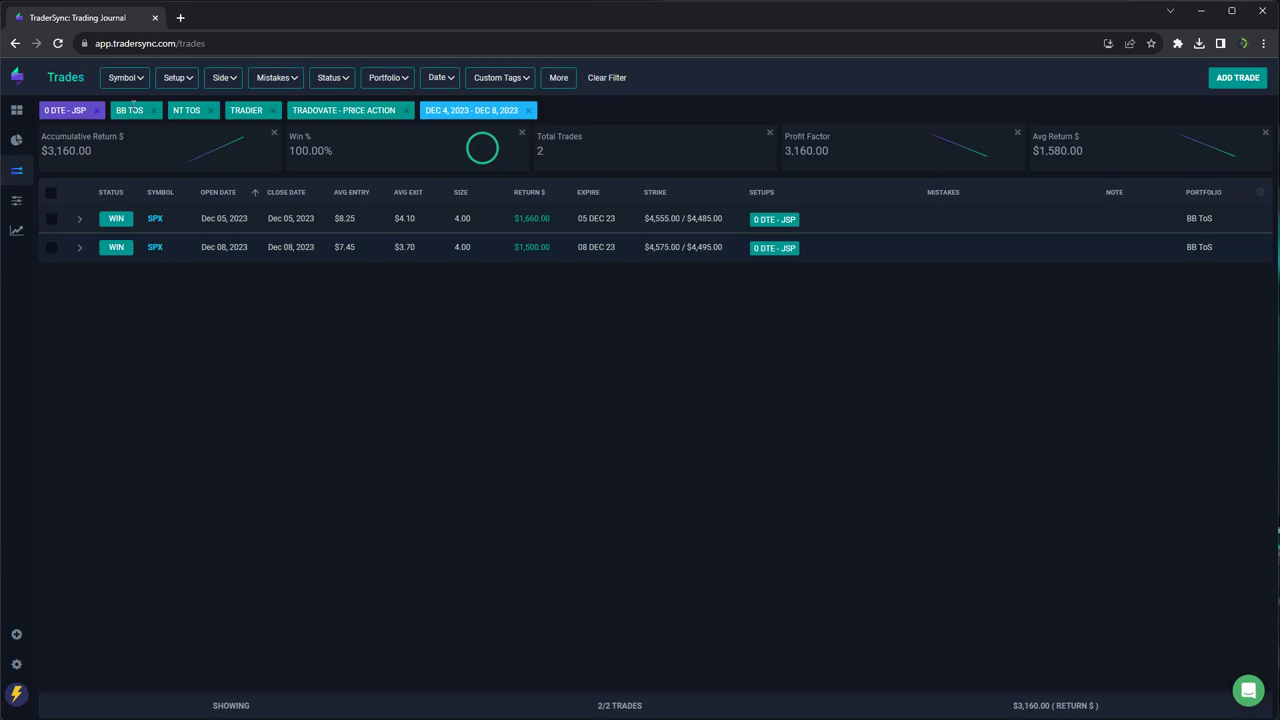
Step: Replace the 0 DTE - JSP setup filter with all eight 0 DTE - PH setups: every TR1, TR2 and TR3 day type
{"action": "left_click", "coordinate": [172, 86]}
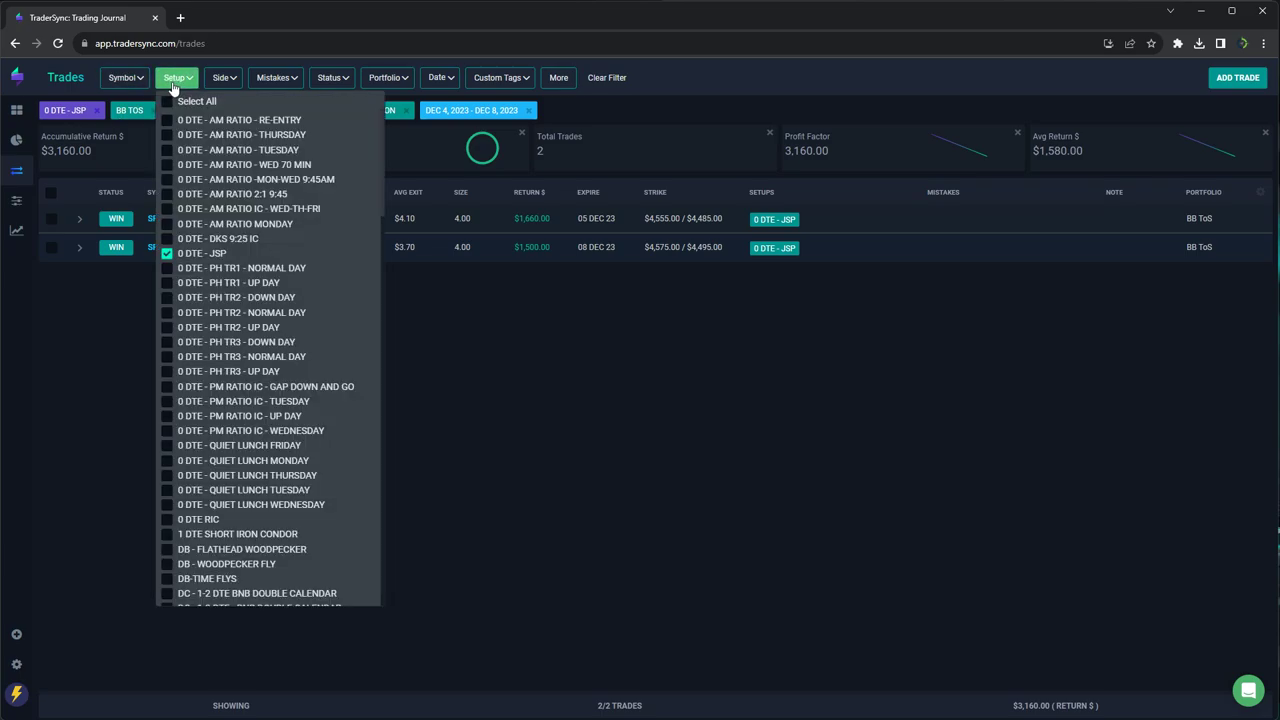
{"action": "left_click", "coordinate": [167, 254]}
{"action": "left_click", "coordinate": [167, 268]}
{"action": "left_click", "coordinate": [167, 283]}
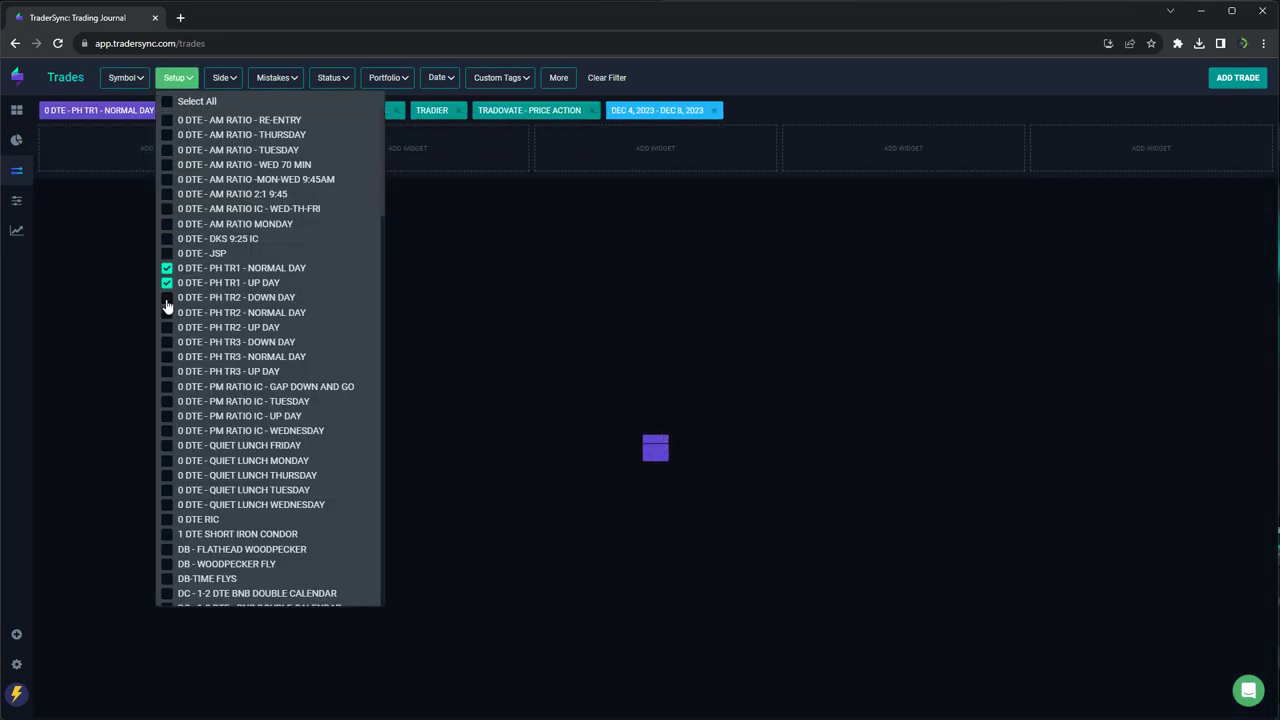
{"action": "left_click", "coordinate": [167, 297]}
{"action": "left_click", "coordinate": [167, 312]}
{"action": "left_click", "coordinate": [167, 327]}
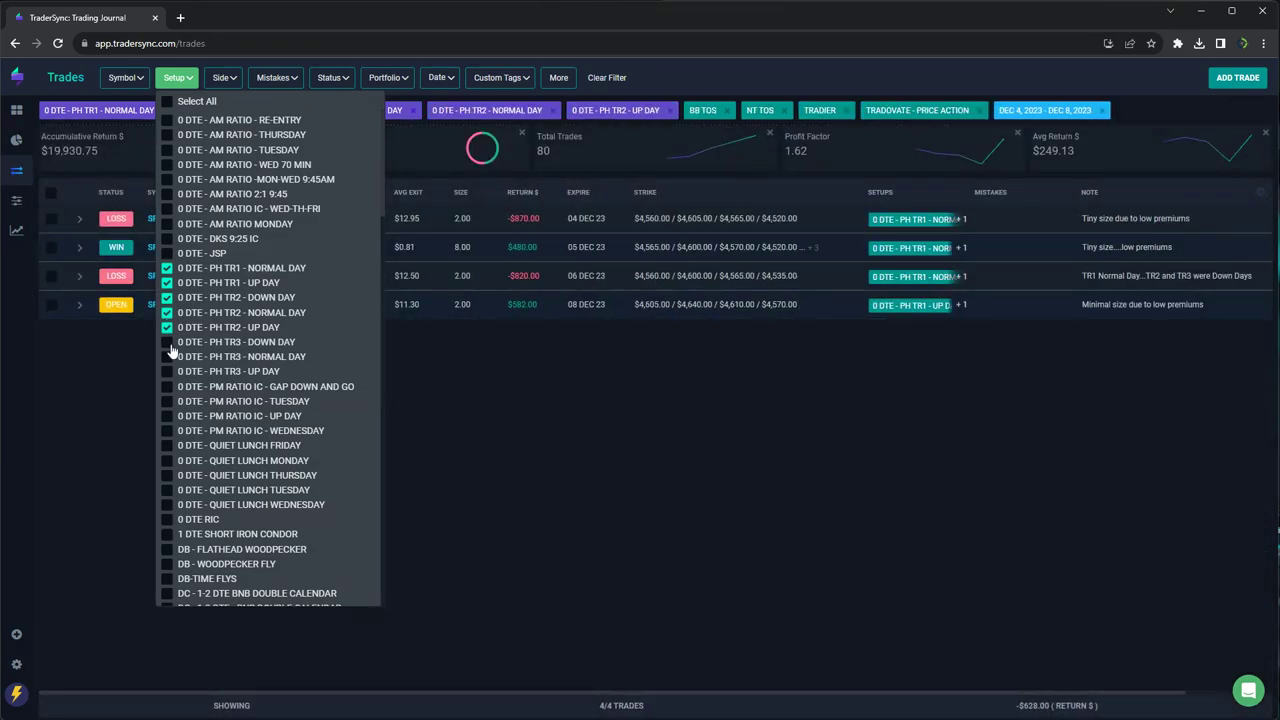
{"action": "left_click", "coordinate": [167, 342]}
{"action": "left_click", "coordinate": [167, 357]}
{"action": "left_click", "coordinate": [167, 371]}
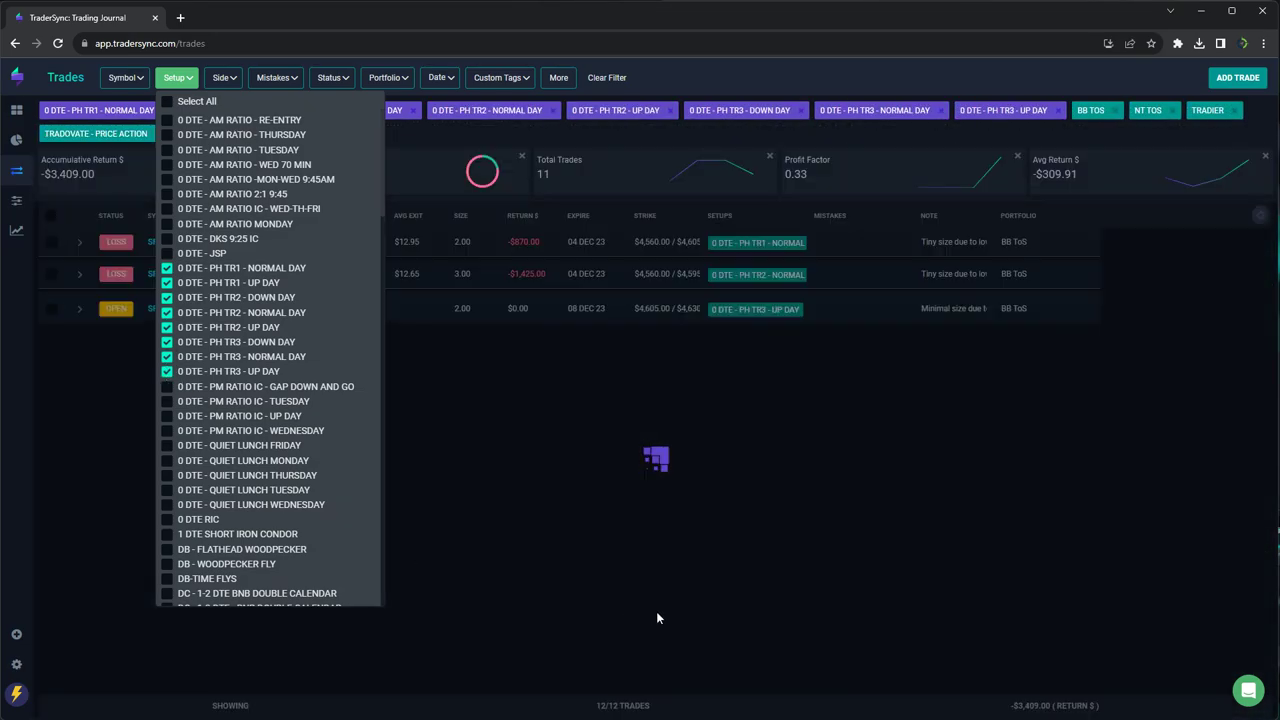
{"action": "left_click", "coordinate": [658, 616]}
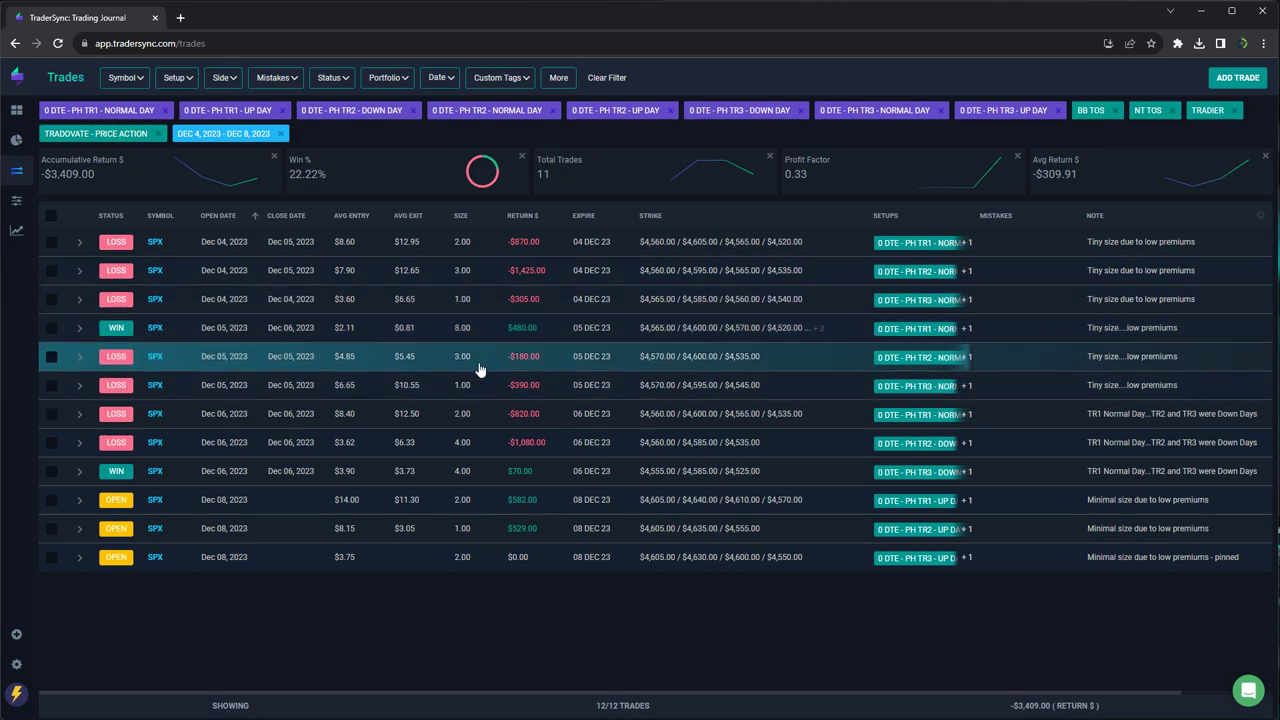
Step: Remove all eight 0 DTE - PH setups (TR1, TR2 and TR3 day types) from the trades list's setup filter
{"action": "left_click", "coordinate": [177, 77]}
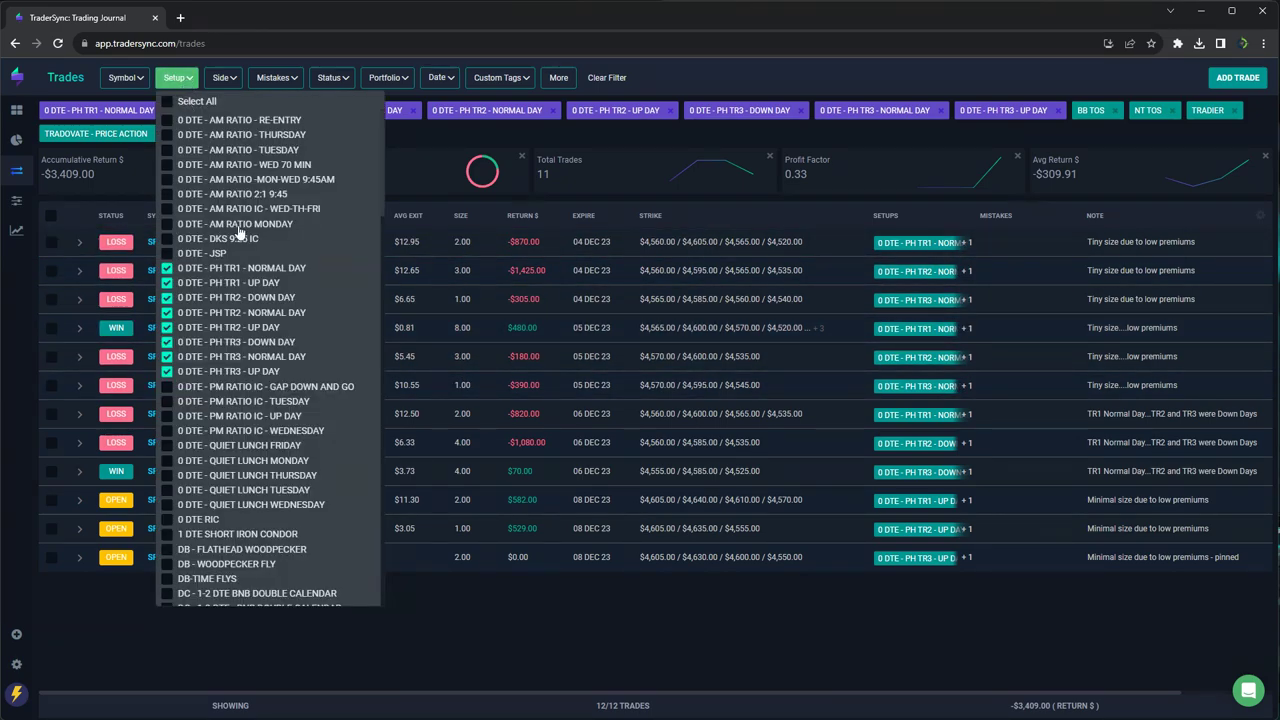
{"action": "left_click", "coordinate": [167, 283]}
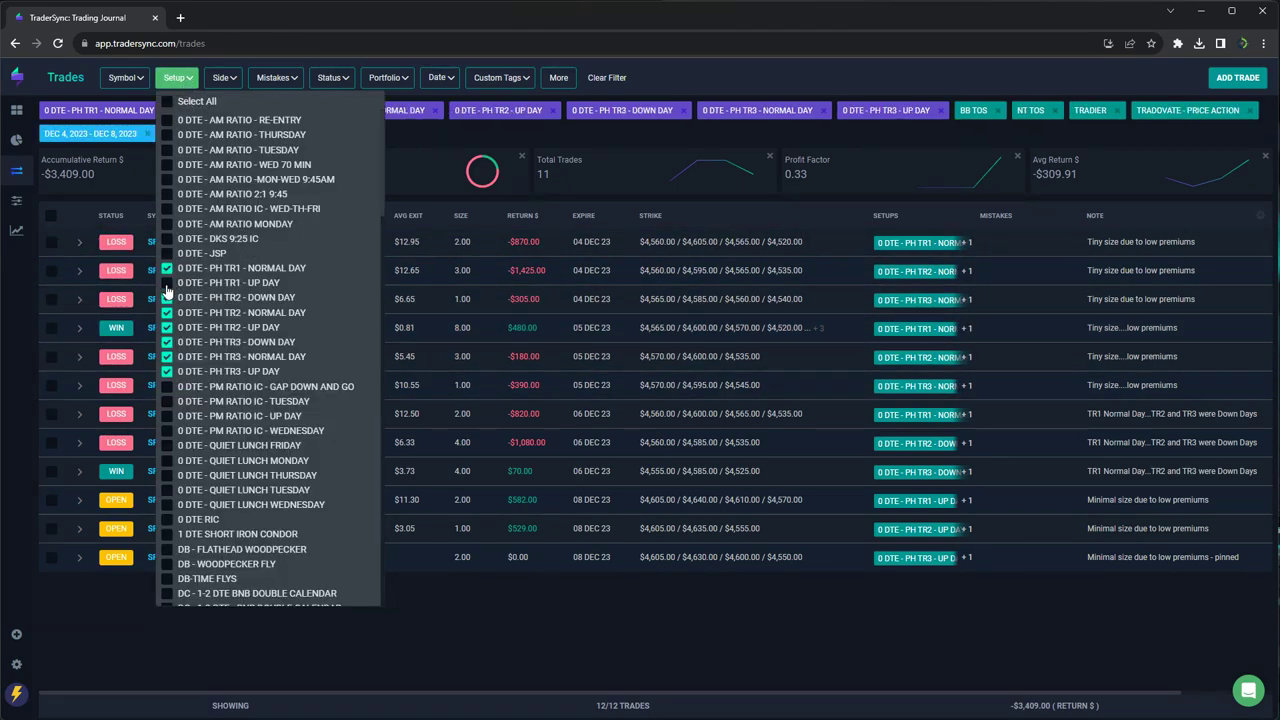
{"action": "left_click", "coordinate": [167, 268]}
{"action": "left_click", "coordinate": [167, 297]}
{"action": "left_click", "coordinate": [167, 312]}
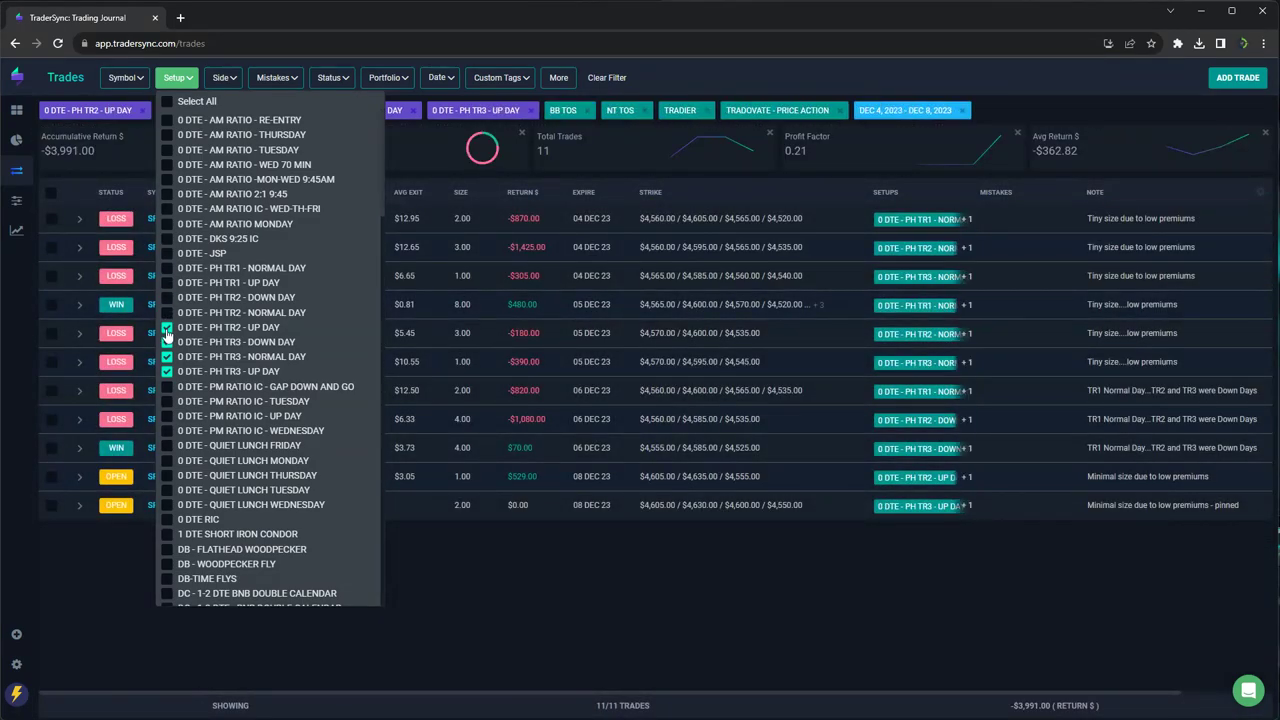
{"action": "left_click", "coordinate": [167, 327]}
{"action": "left_click", "coordinate": [167, 342]}
{"action": "left_click", "coordinate": [167, 356]}
{"action": "left_click", "coordinate": [167, 371]}
Step: Filter the trades by the four 0 DTE - PM RATIO IC setups: GAP DOWN AND GO, TUESDAY, UP DAY and WEDNESDAY
{"action": "left_click", "coordinate": [167, 386]}
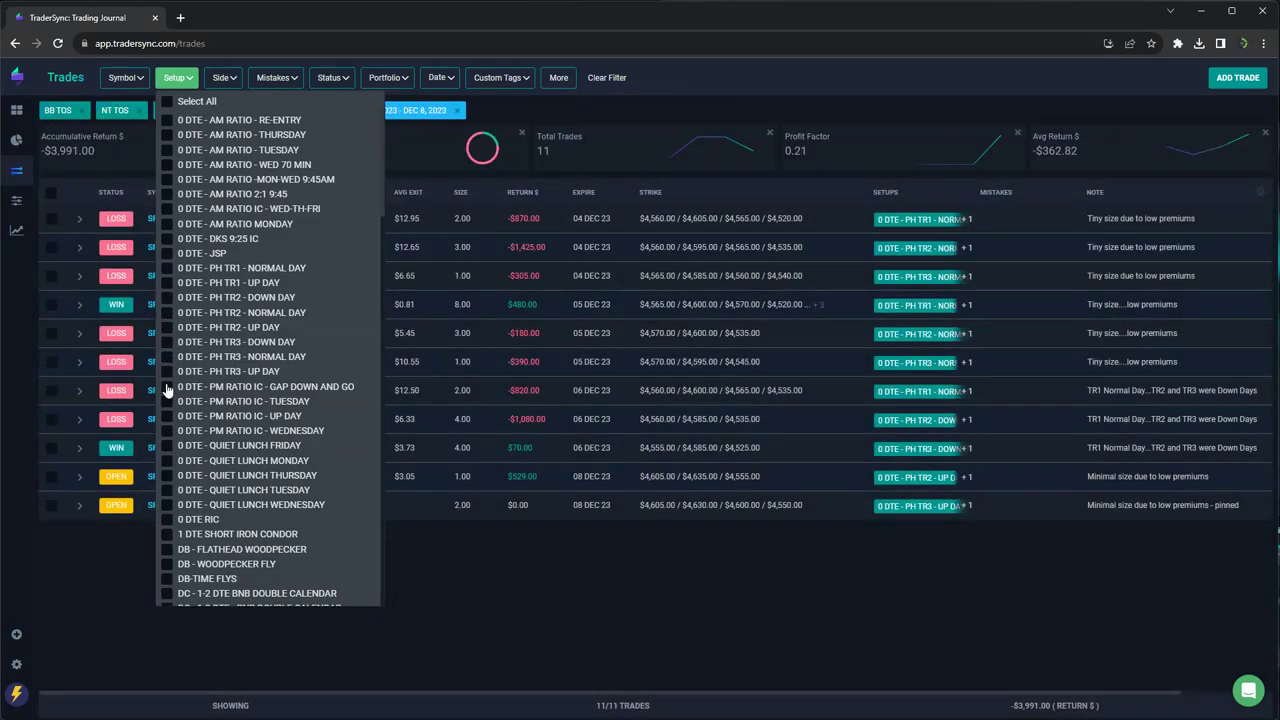
{"action": "left_click", "coordinate": [167, 401]}
{"action": "left_click", "coordinate": [167, 416]}
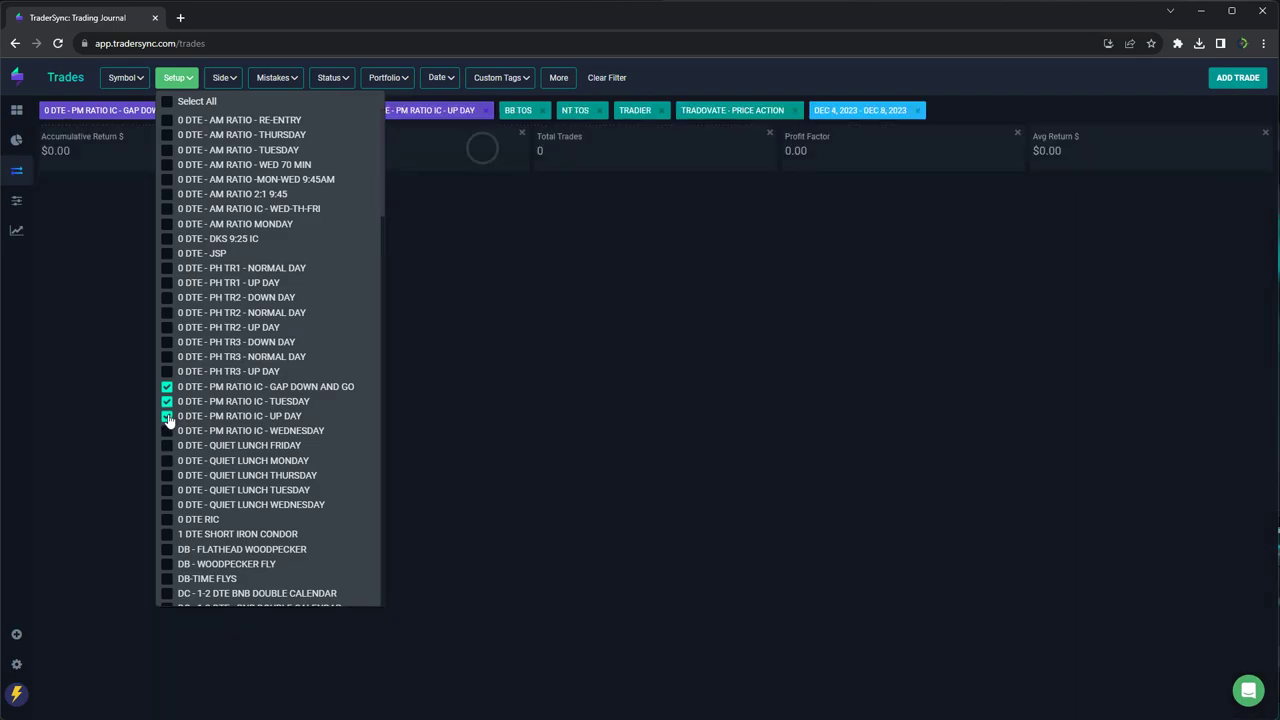
{"action": "left_click", "coordinate": [167, 430]}
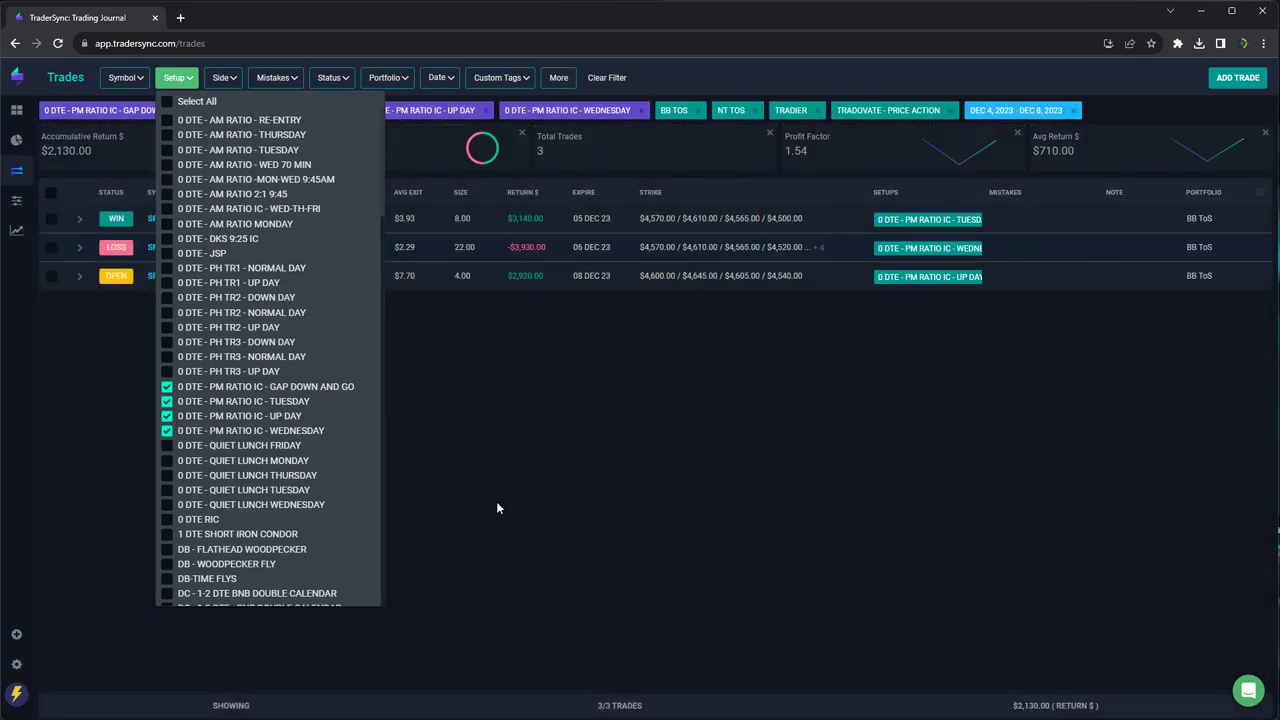
{"action": "left_click", "coordinate": [505, 502]}
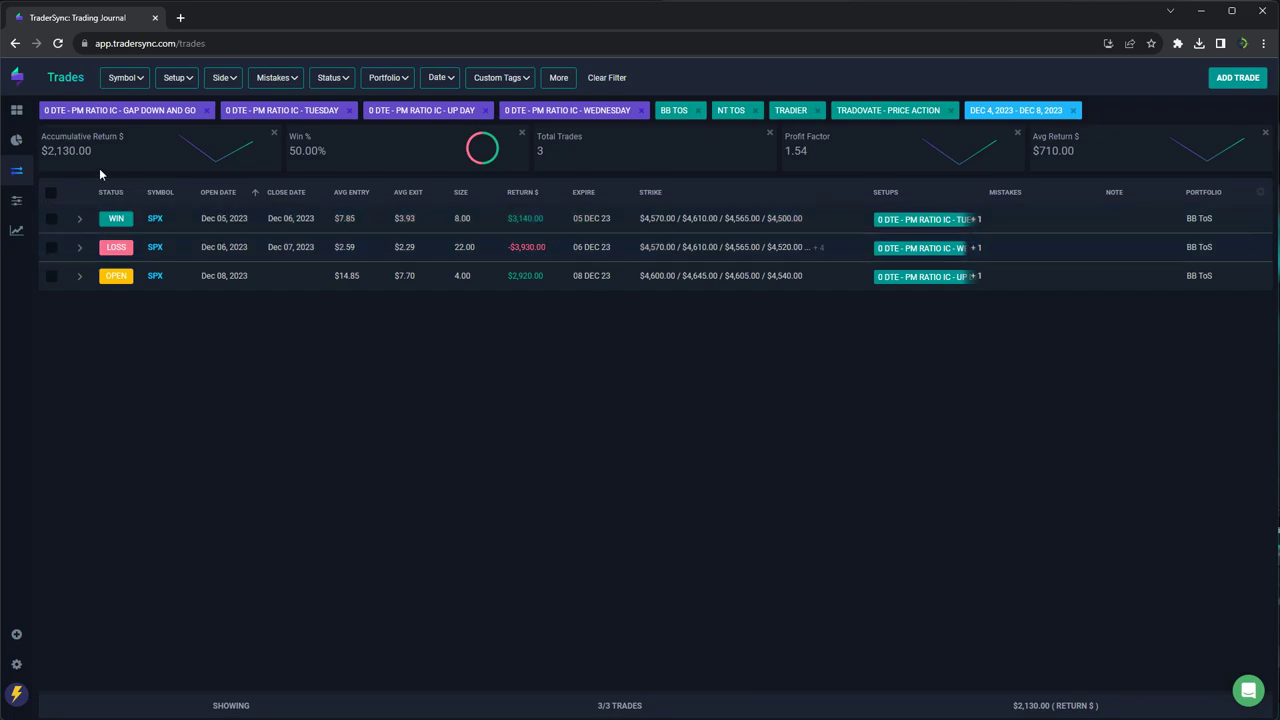
Step: Remove the four 0 DTE - PM RATIO IC setups from the setup filter
{"action": "left_click", "coordinate": [175, 78]}
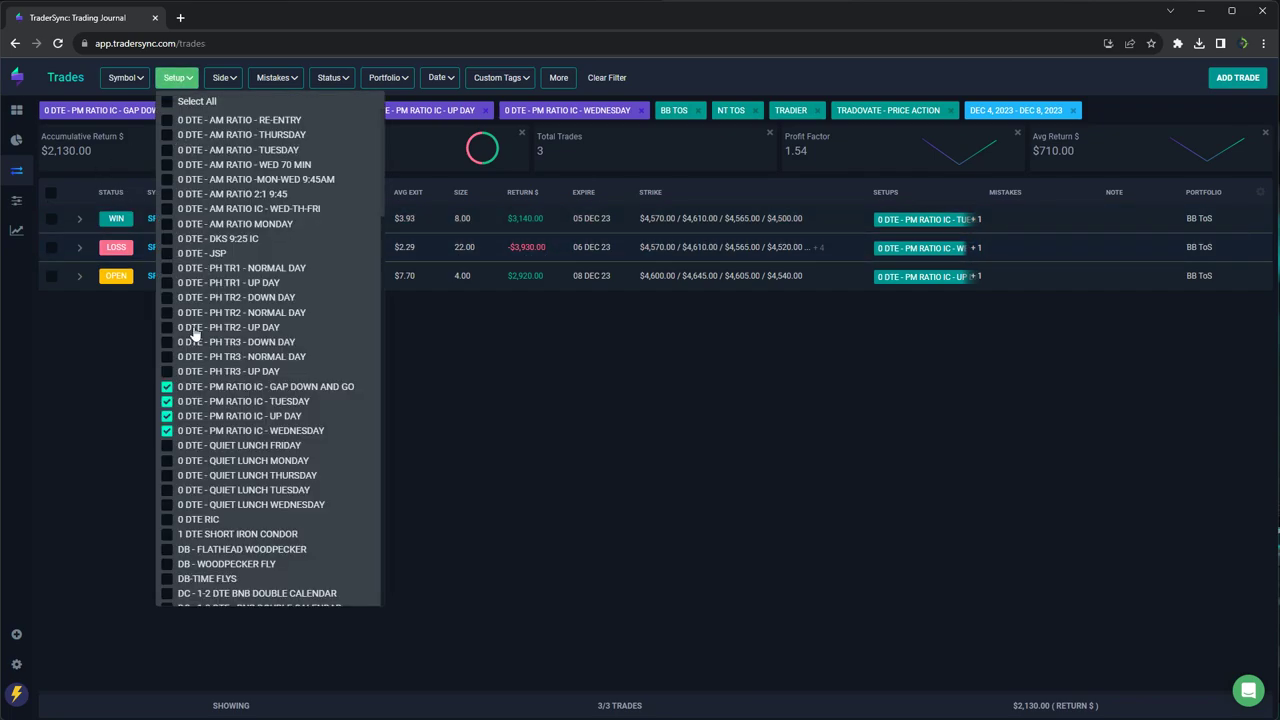
{"action": "left_click", "coordinate": [167, 387]}
{"action": "left_click", "coordinate": [167, 401]}
{"action": "left_click", "coordinate": [167, 416]}
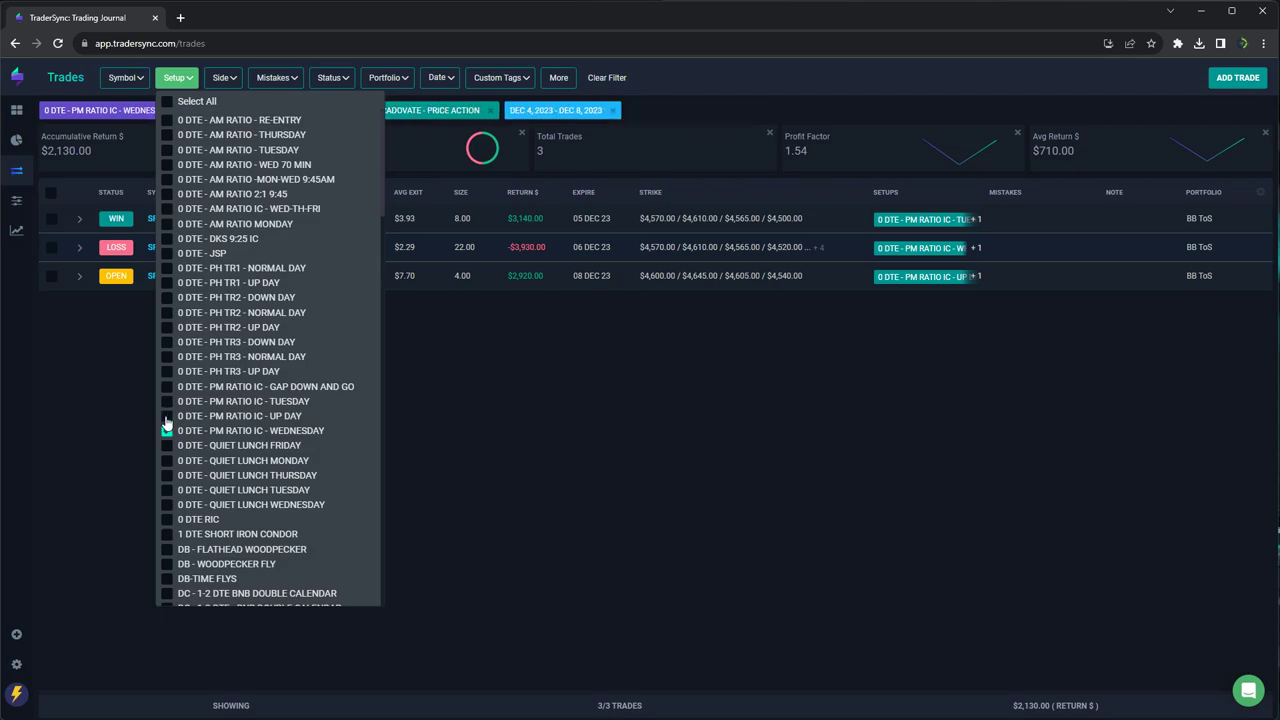
{"action": "left_click", "coordinate": [167, 431]}
Step: Filter the trades by all five 0 DTE - QUIET LUNCH setups, Monday through Friday
{"action": "left_click", "coordinate": [167, 445]}
{"action": "left_click", "coordinate": [167, 460]}
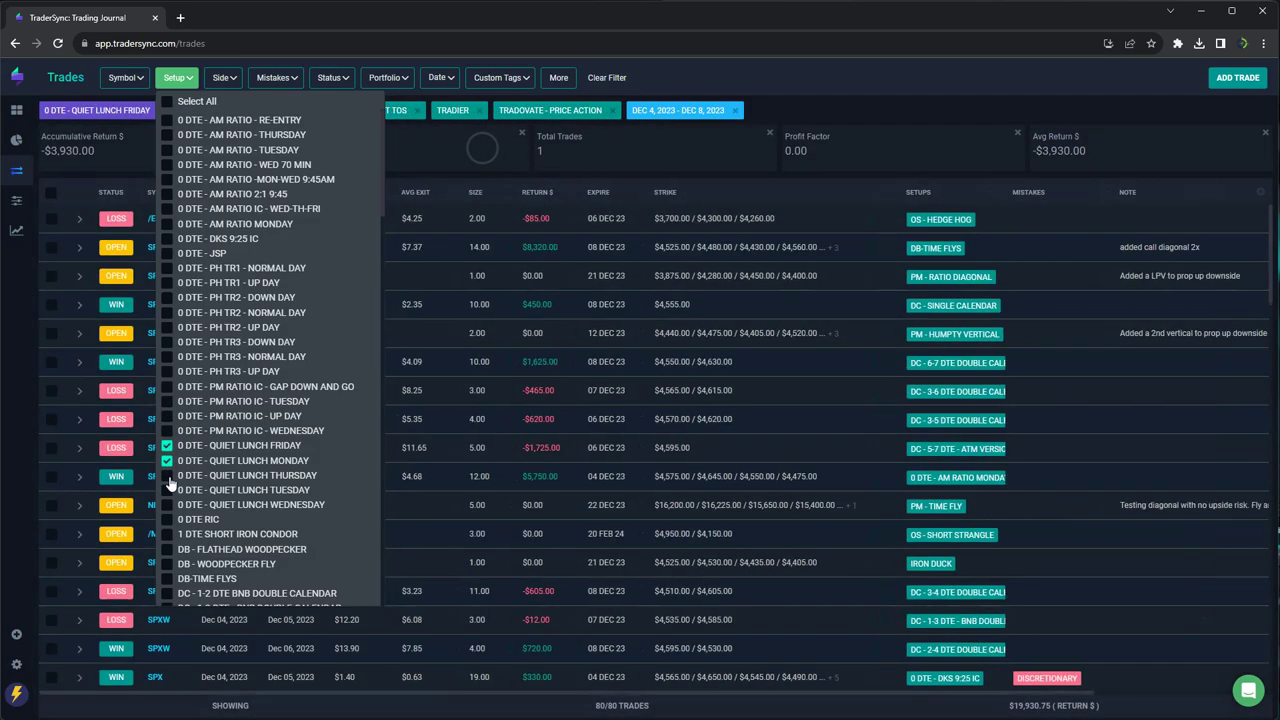
{"action": "left_click", "coordinate": [167, 475]}
{"action": "left_click", "coordinate": [167, 490]}
{"action": "left_click", "coordinate": [167, 505]}
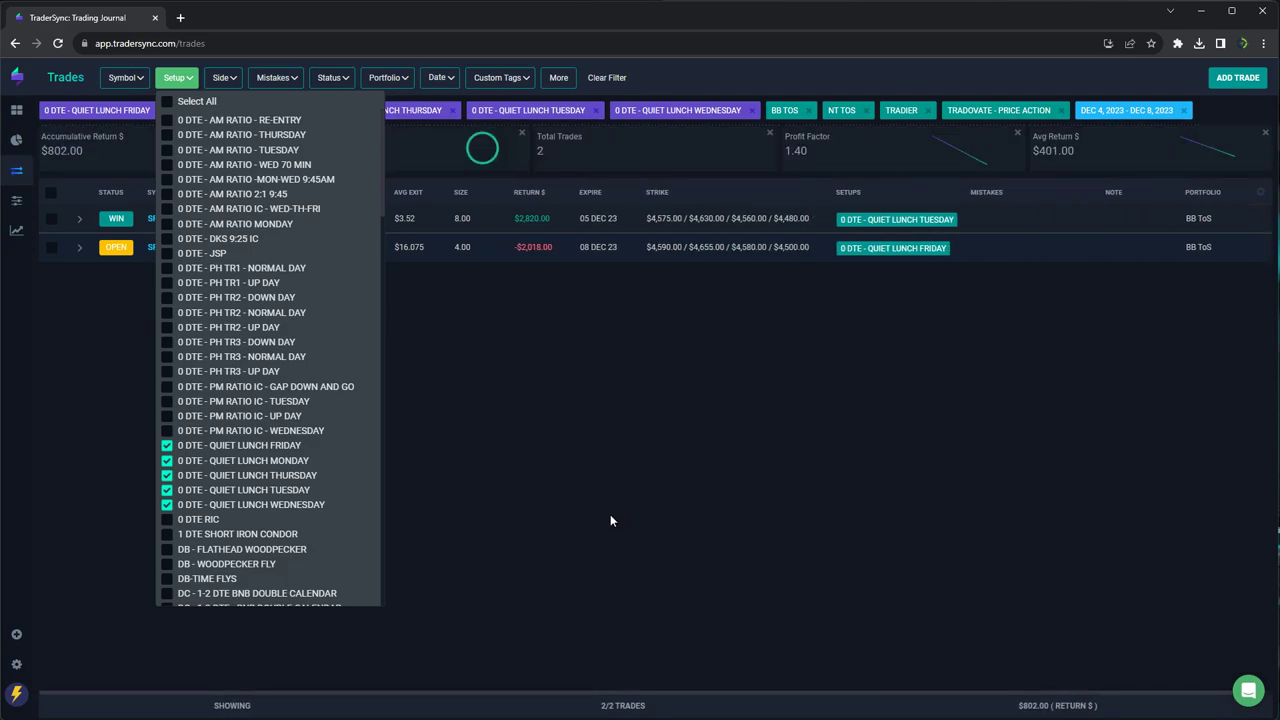
{"action": "left_click", "coordinate": [610, 514]}
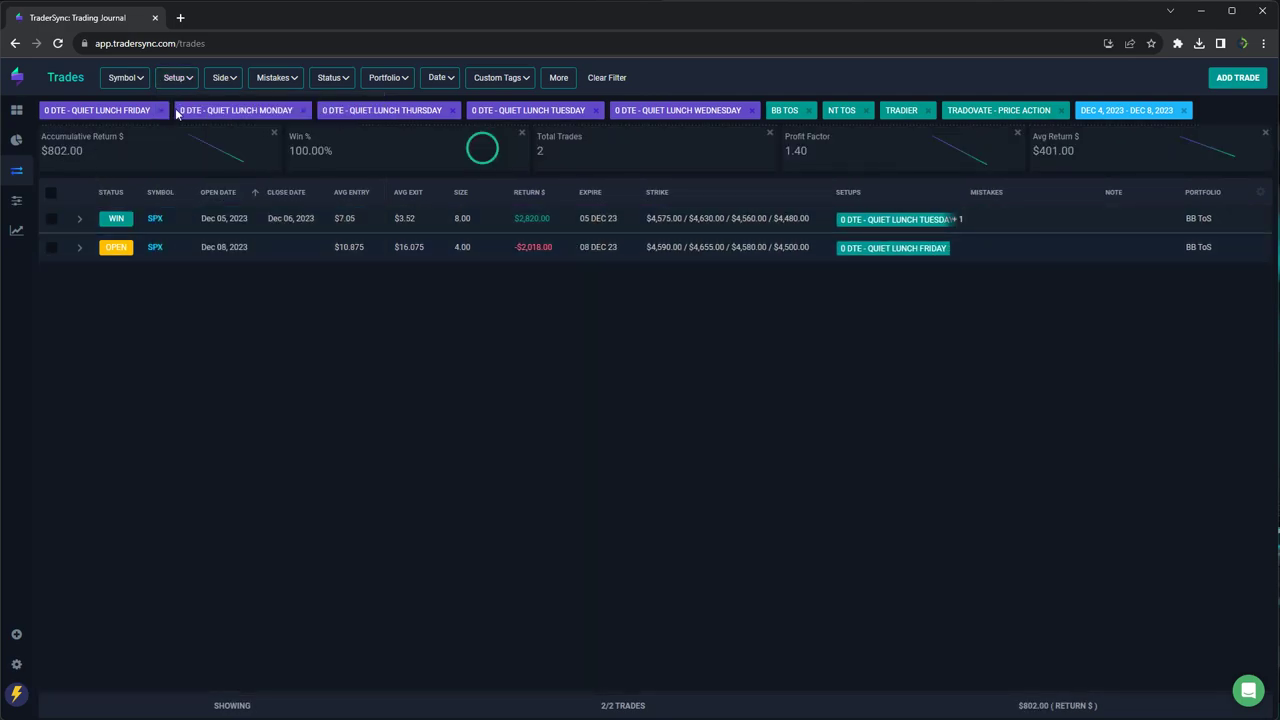
Step: Replace the five 0 DTE - QUIET LUNCH setups in the filter with 0 DTE RIC
{"action": "left_click", "coordinate": [178, 78]}
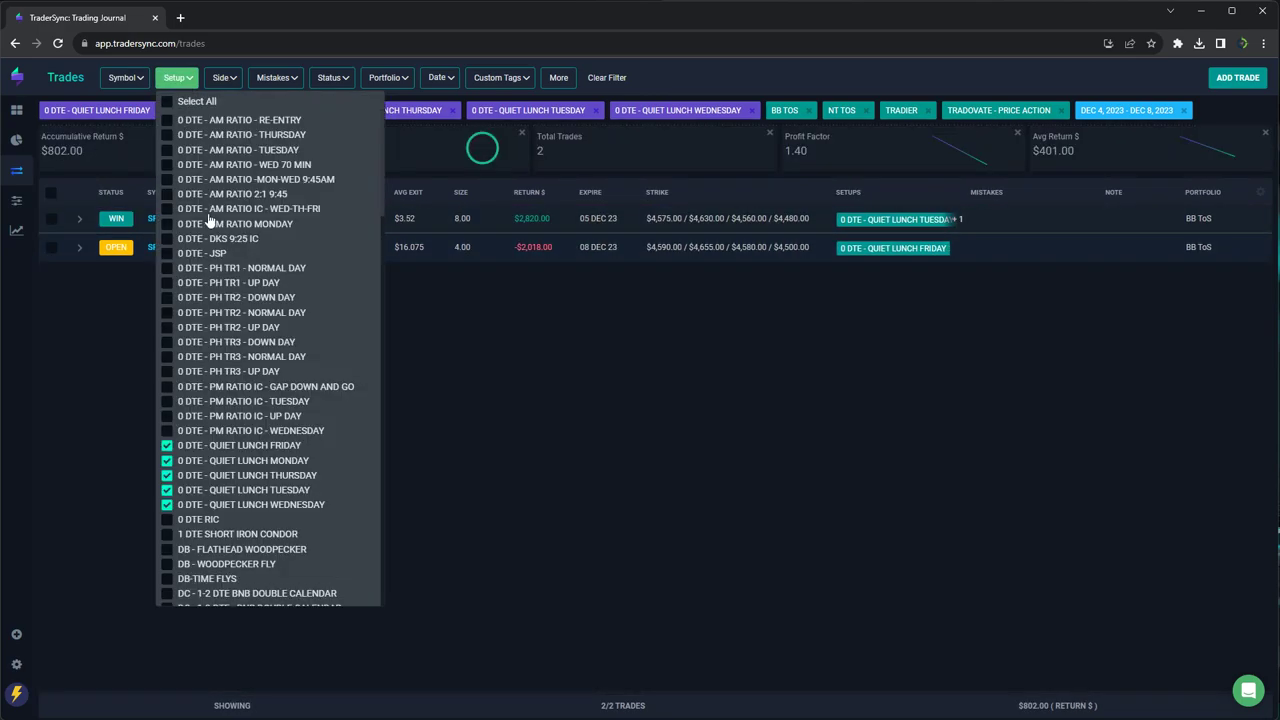
{"action": "left_click", "coordinate": [166, 445]}
{"action": "left_click", "coordinate": [167, 460]}
{"action": "left_click", "coordinate": [167, 475]}
{"action": "left_click", "coordinate": [168, 490]}
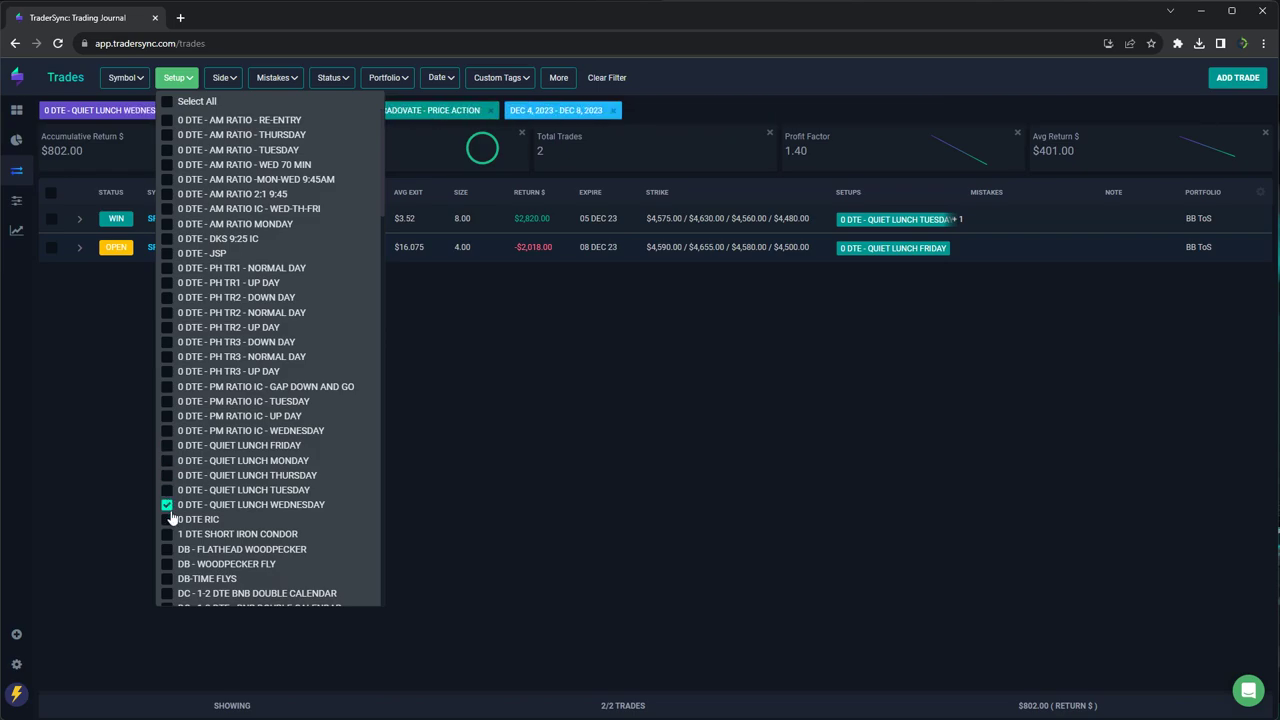
{"action": "left_click", "coordinate": [167, 519]}
{"action": "left_click", "coordinate": [167, 504]}
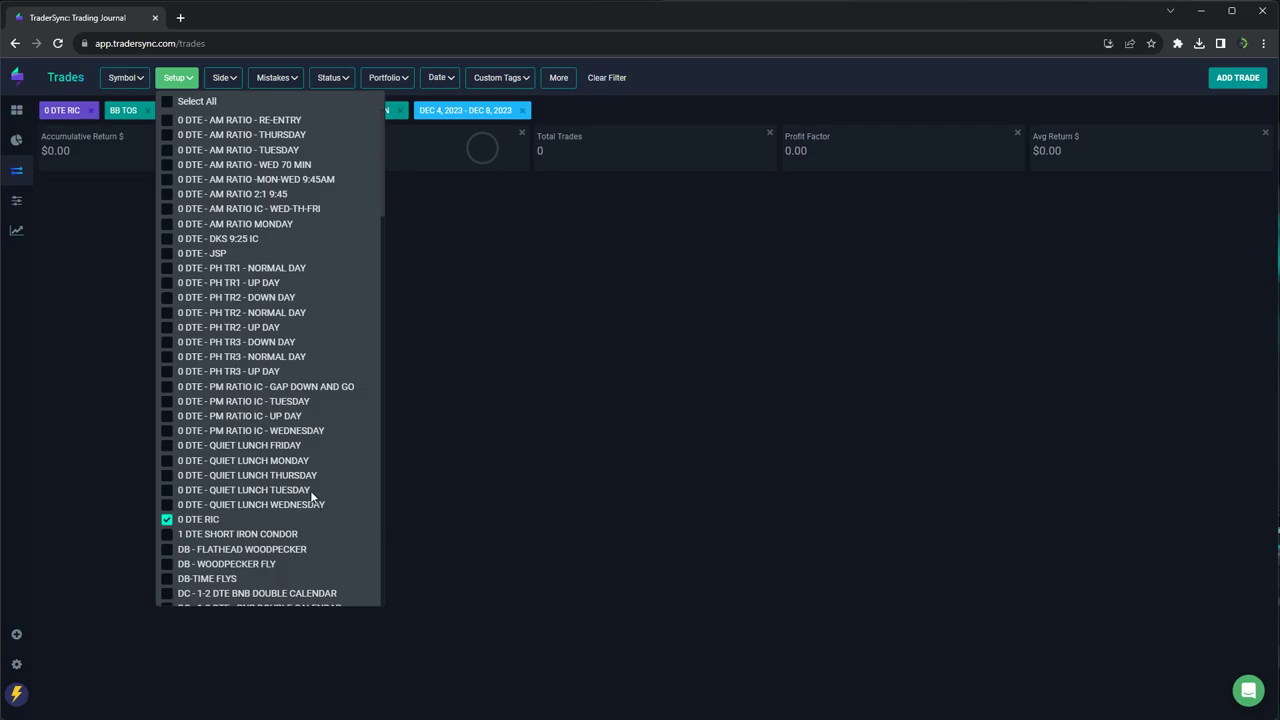
Step: Replace the 0 DTE RIC setup filter with DB-TIME FLYS
{"action": "left_click", "coordinate": [167, 519]}
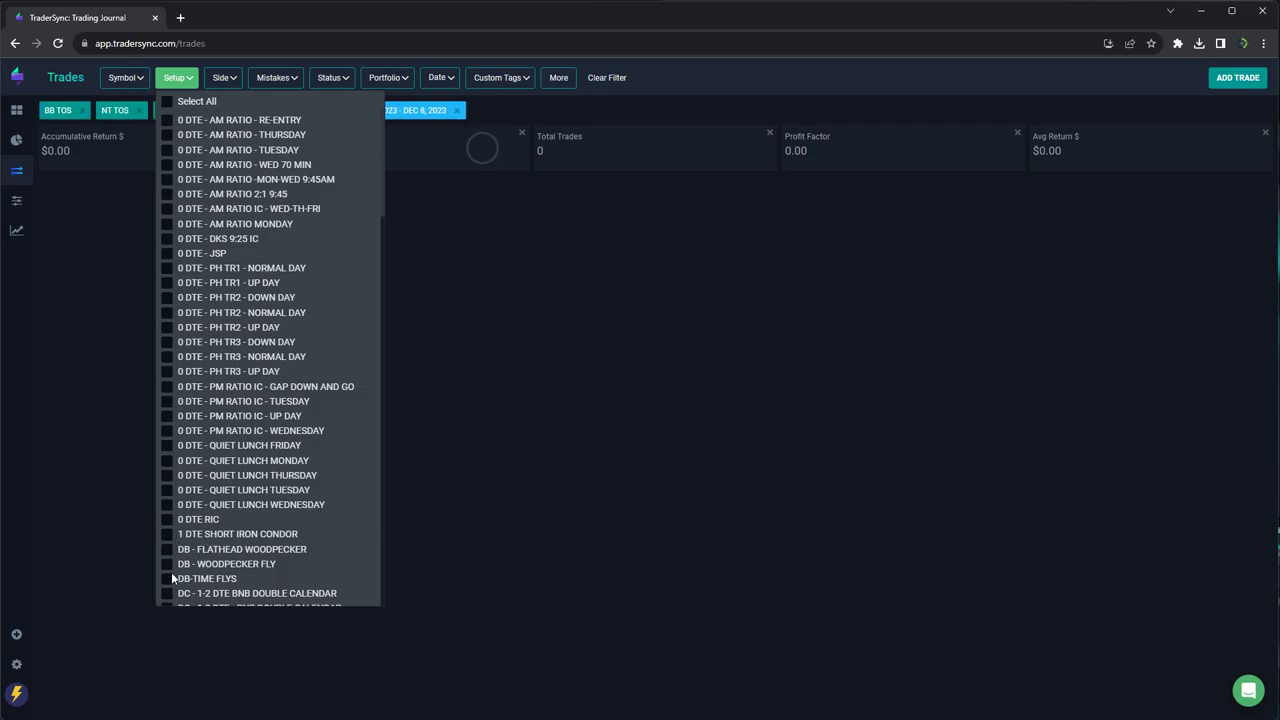
{"action": "left_click", "coordinate": [167, 578]}
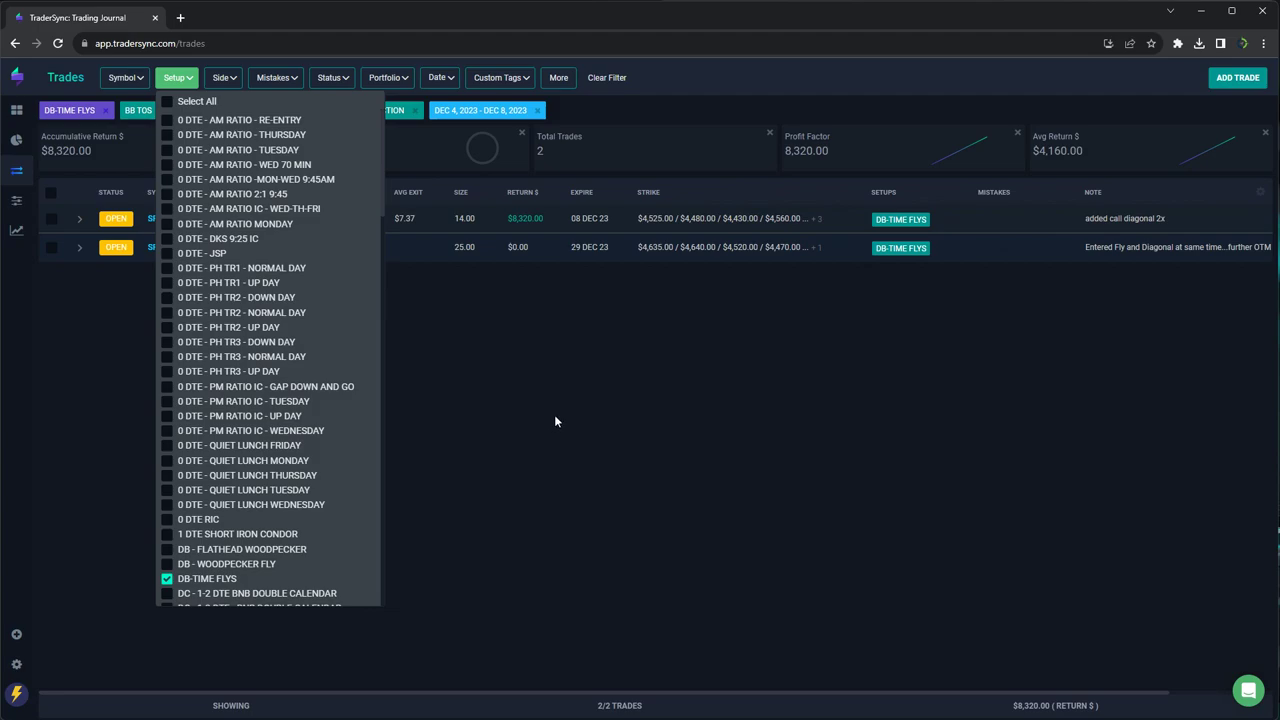
{"action": "left_click", "coordinate": [556, 400]}
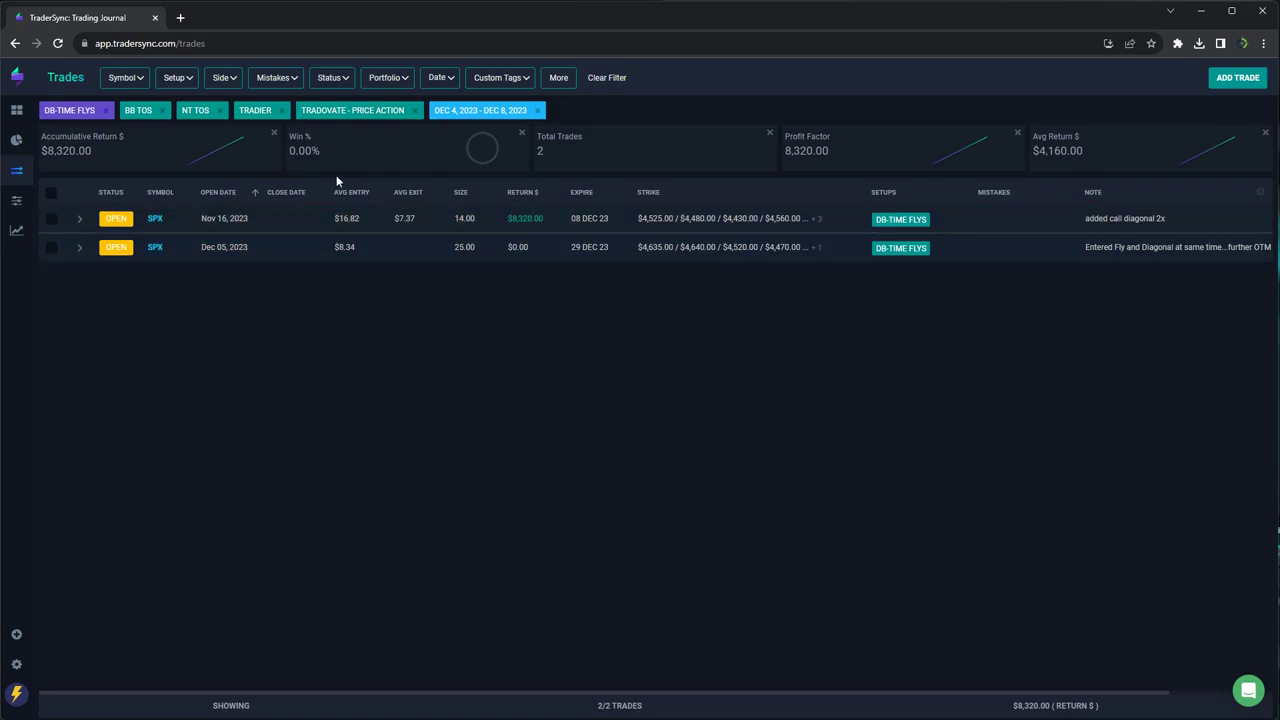
Step: Replace the DB-TIME FLYS filter with the first six DC setups, from 1-2 DTE BNB DOUBLE CALENDAR through 3-4 RATIO DOUBLE CALENDAR
{"action": "left_click", "coordinate": [181, 80]}
{"action": "scroll", "coordinate": [205, 475], "scroll_direction": "down", "scroll_amount": 2}
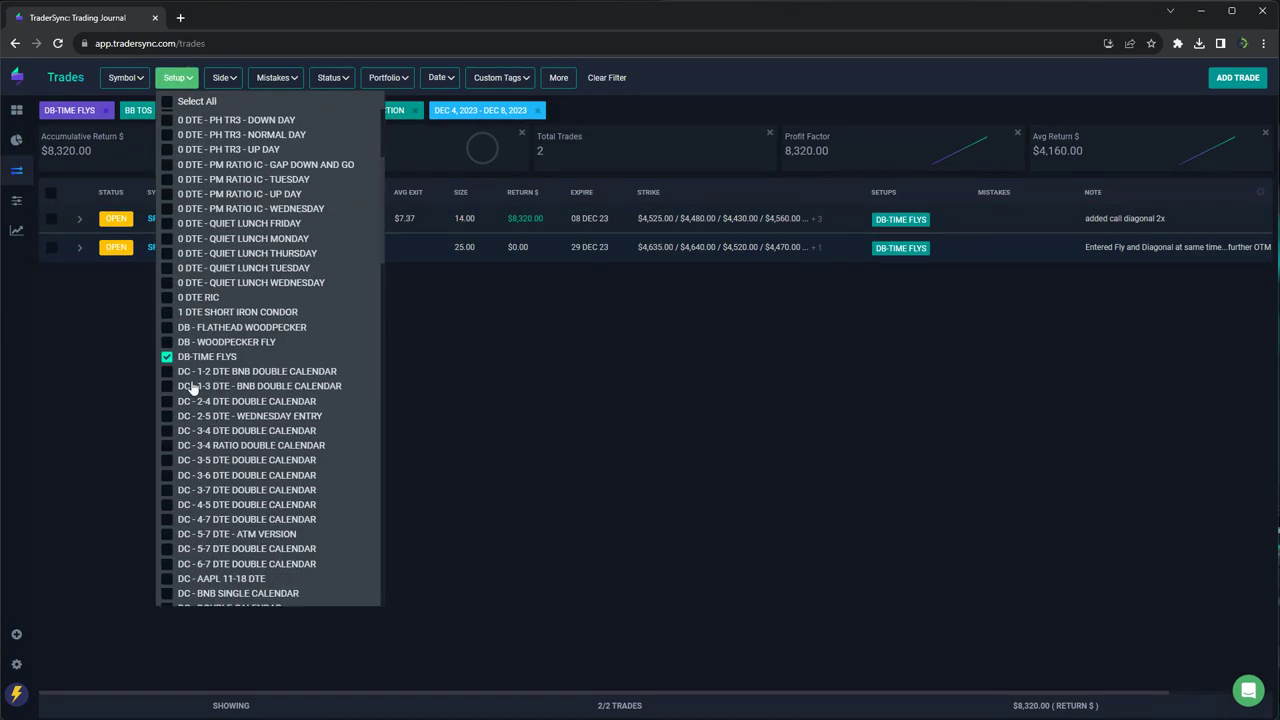
{"action": "left_click", "coordinate": [167, 357]}
{"action": "left_click", "coordinate": [167, 371]}
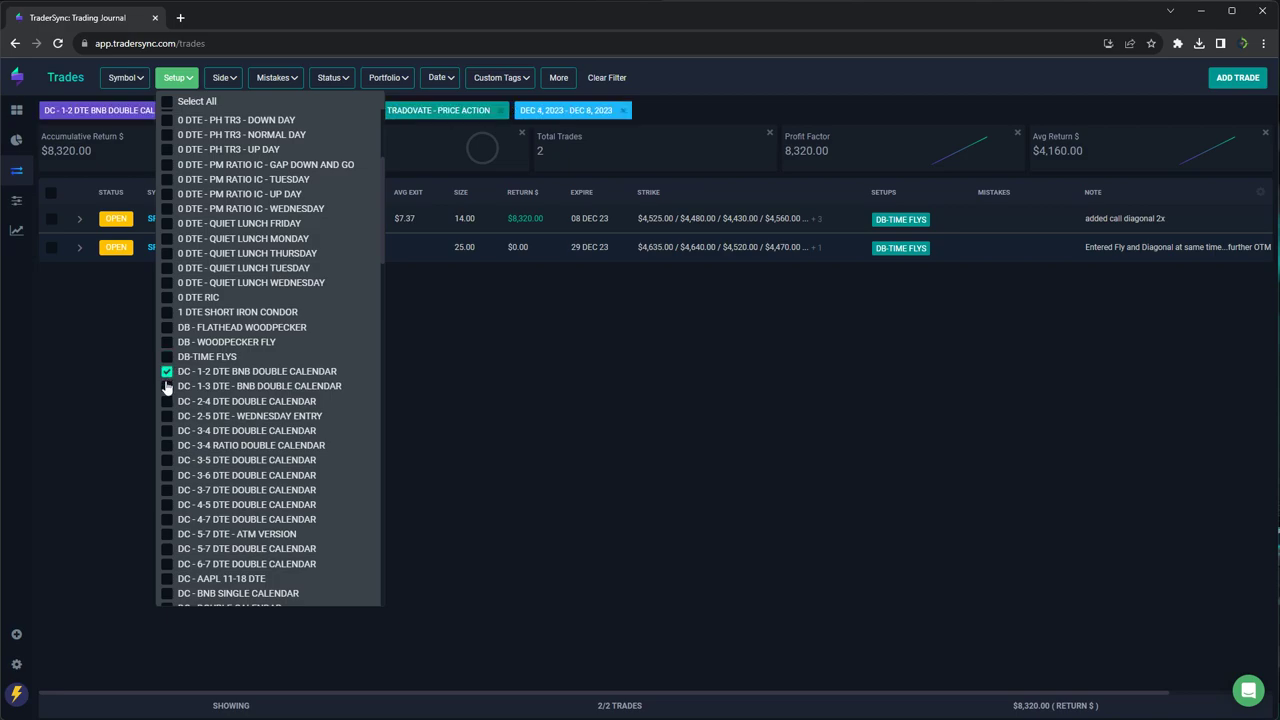
{"action": "left_click", "coordinate": [167, 386]}
{"action": "left_click", "coordinate": [167, 401]}
{"action": "left_click", "coordinate": [167, 416]}
{"action": "left_click", "coordinate": [167, 430]}
{"action": "left_click", "coordinate": [167, 445]}
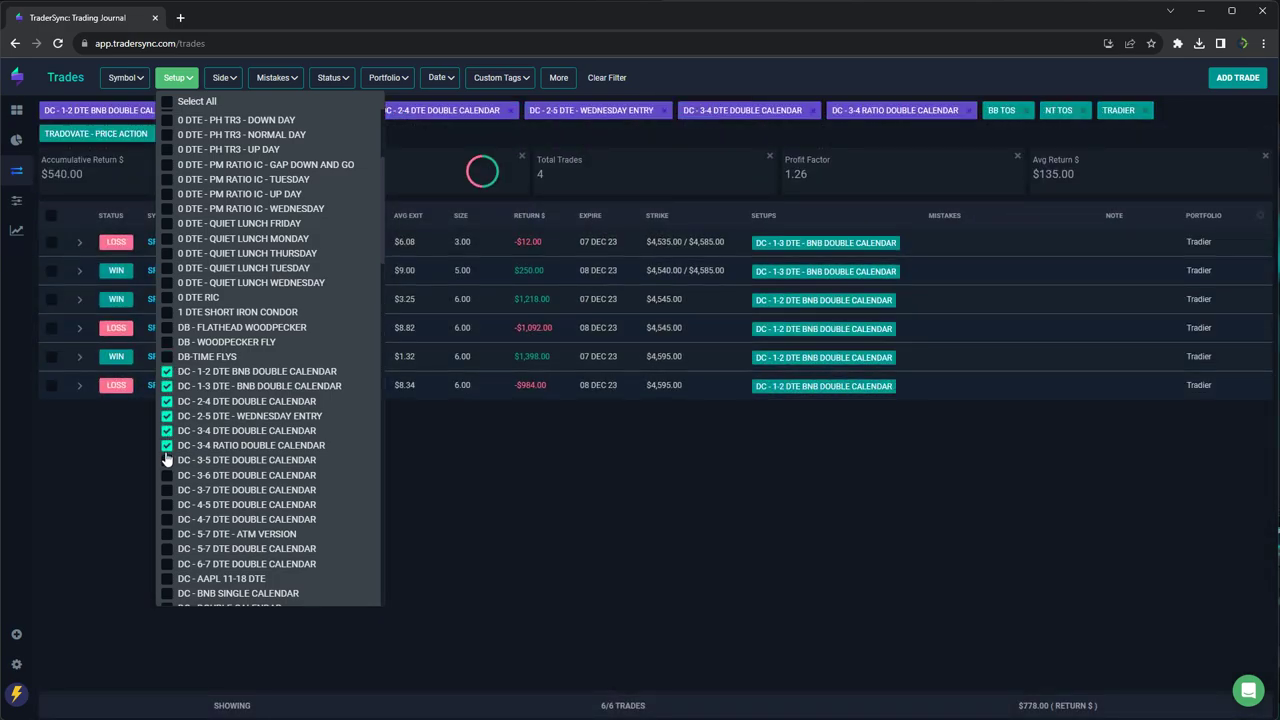
Step: Add the eight DC setups from 3-5 DTE DOUBLE CALENDAR through 6-7 DTE DOUBLE CALENDAR to the setup filter
{"action": "left_click", "coordinate": [167, 460]}
{"action": "left_click", "coordinate": [167, 475]}
{"action": "left_click", "coordinate": [167, 490]}
{"action": "left_click", "coordinate": [167, 504]}
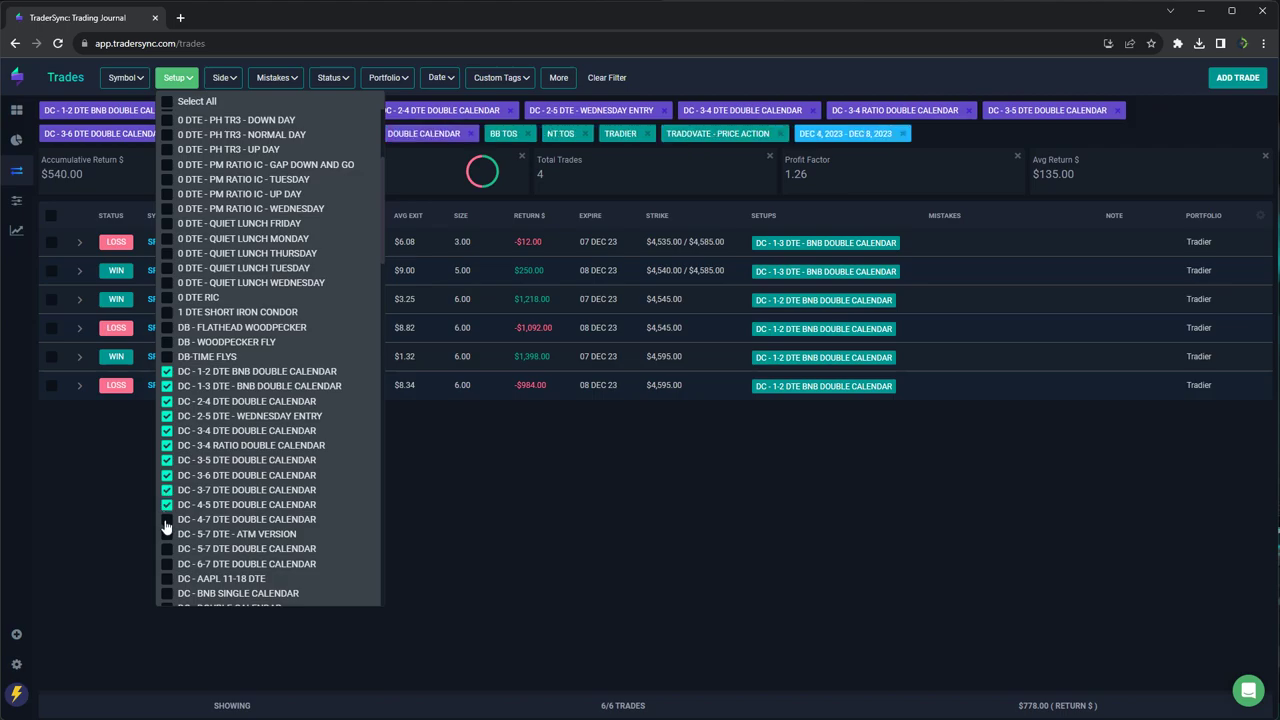
{"action": "left_click", "coordinate": [167, 519]}
{"action": "left_click", "coordinate": [167, 534]}
{"action": "left_click", "coordinate": [167, 549]}
{"action": "left_click", "coordinate": [167, 564]}
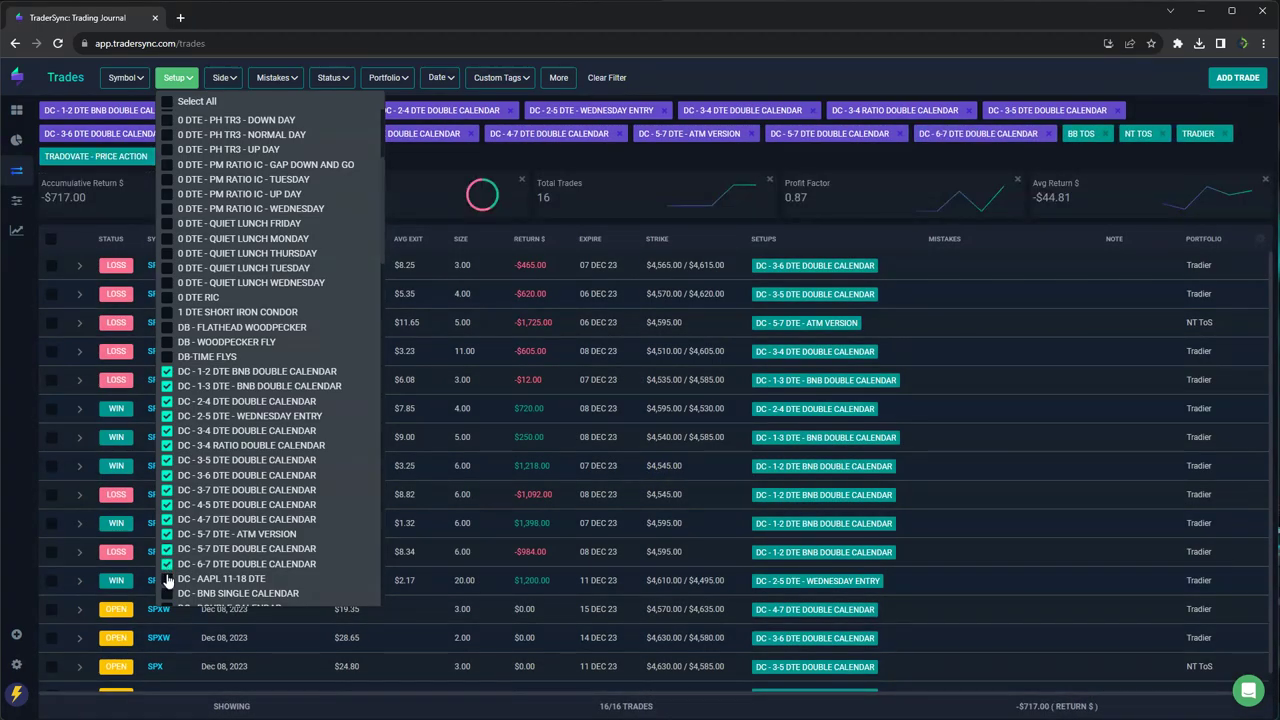
Step: Add the nine remaining DC setups, from AAPL 11-18 DTE through 2-3 MICHAEL JORDAN DOUBLE CALENDAR, to the filter and review the filtered trades
{"action": "left_click", "coordinate": [167, 579]}
{"action": "scroll", "coordinate": [167, 375], "scroll_direction": "down", "scroll_amount": 3}
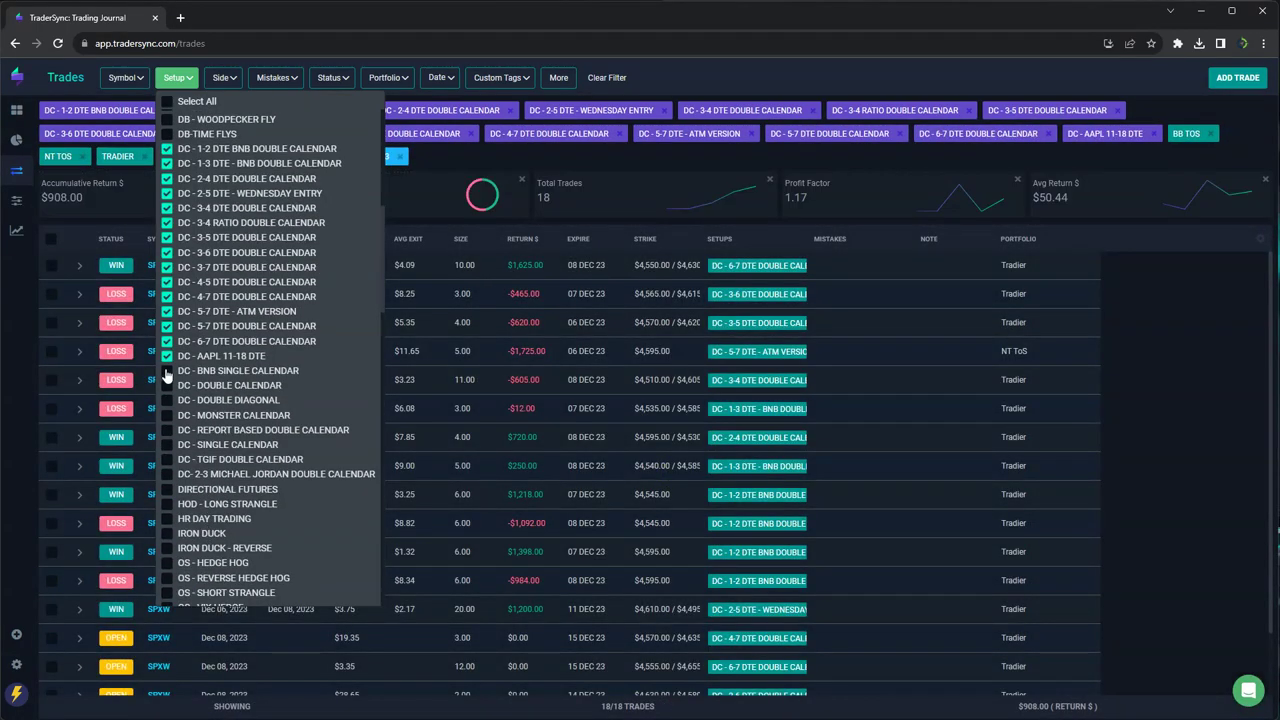
{"action": "left_click", "coordinate": [167, 370]}
{"action": "left_click", "coordinate": [167, 385]}
{"action": "left_click", "coordinate": [167, 400]}
{"action": "left_click", "coordinate": [167, 415]}
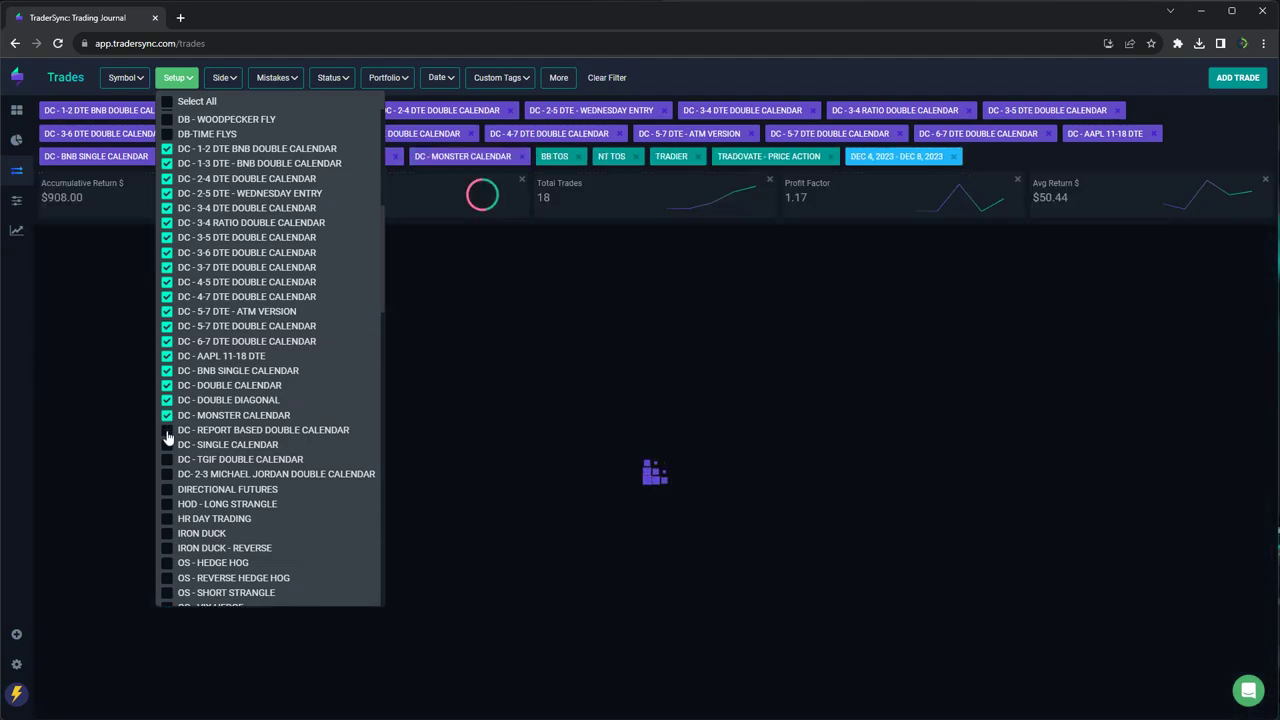
{"action": "left_click", "coordinate": [167, 430]}
{"action": "left_click", "coordinate": [167, 444]}
{"action": "left_click", "coordinate": [167, 459]}
{"action": "left_click", "coordinate": [167, 474]}
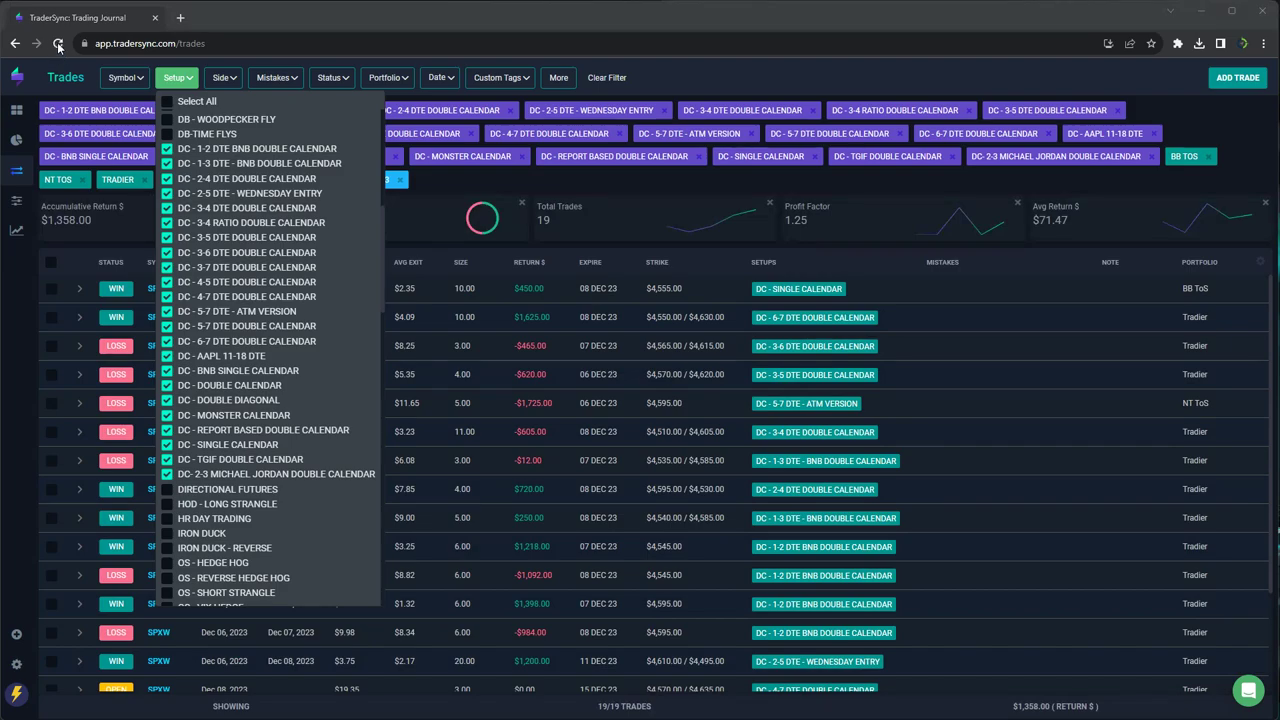
{"action": "left_click", "coordinate": [548, 179]}
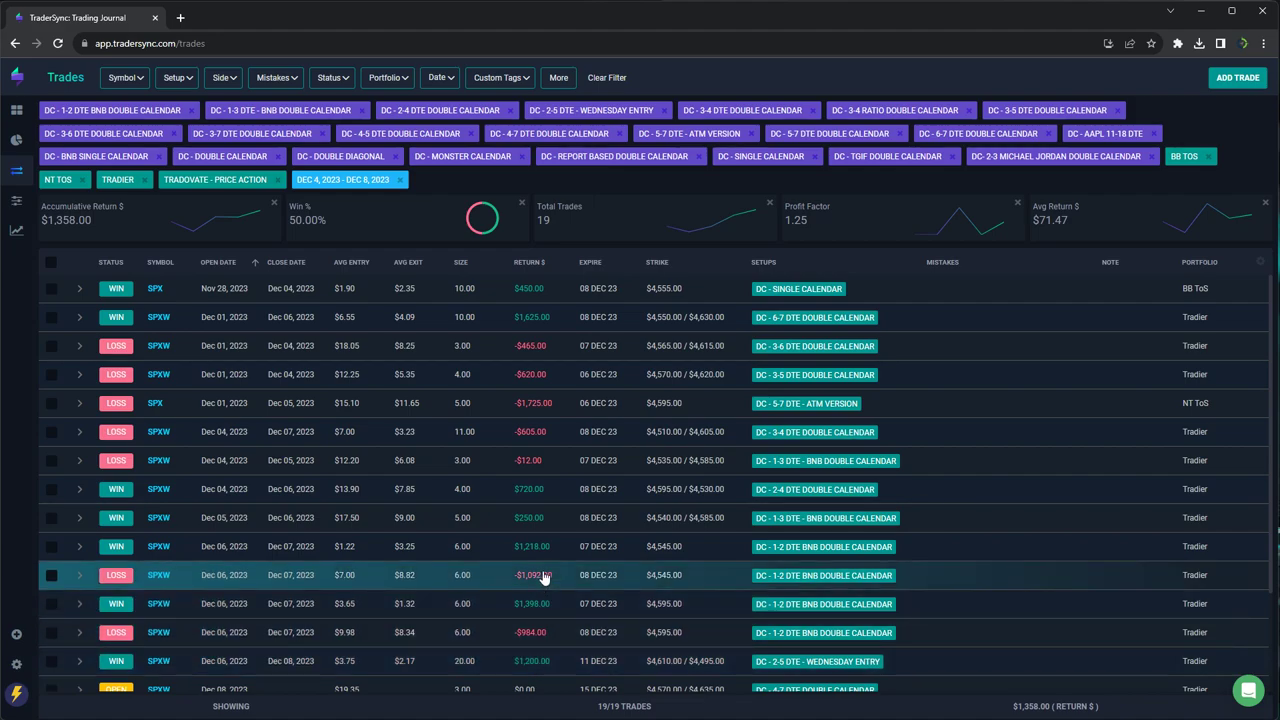
{"action": "scroll", "coordinate": [556, 630], "scroll_direction": "down", "scroll_amount": 2}
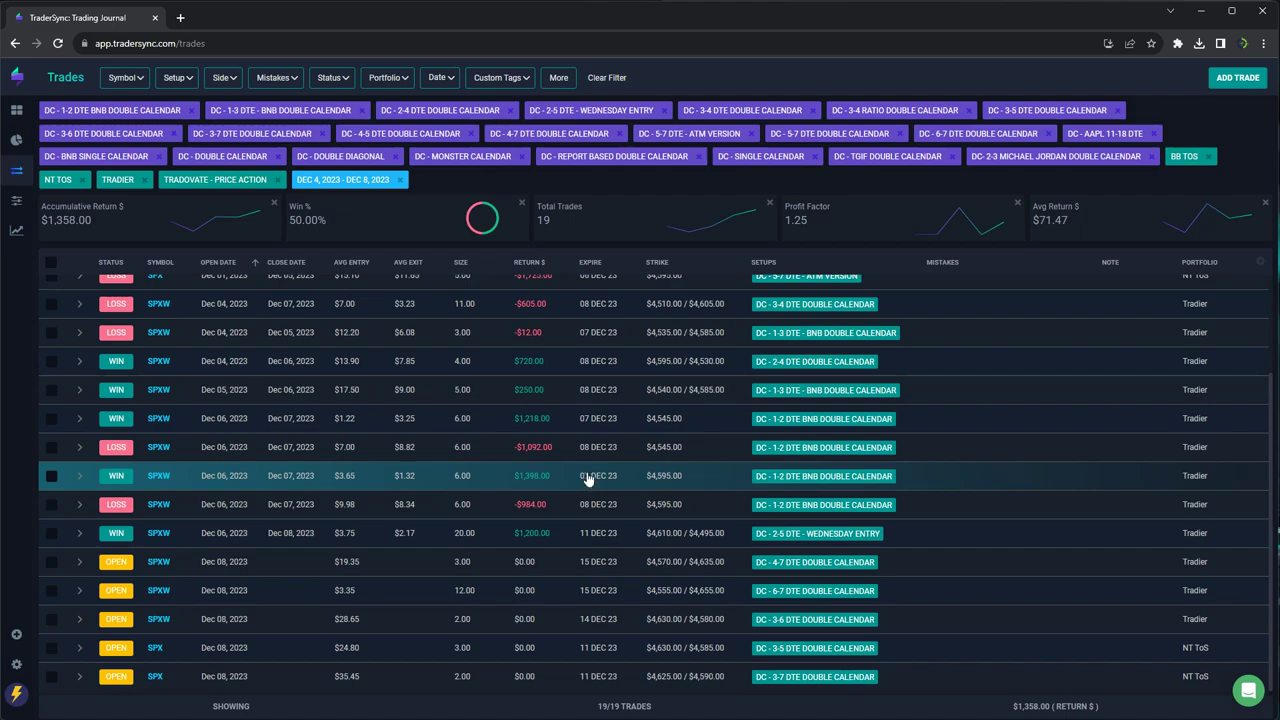
{"action": "scroll", "coordinate": [565, 463], "scroll_direction": "up", "scroll_amount": 2}
{"action": "scroll", "coordinate": [565, 463], "scroll_direction": "up", "scroll_amount": 1}
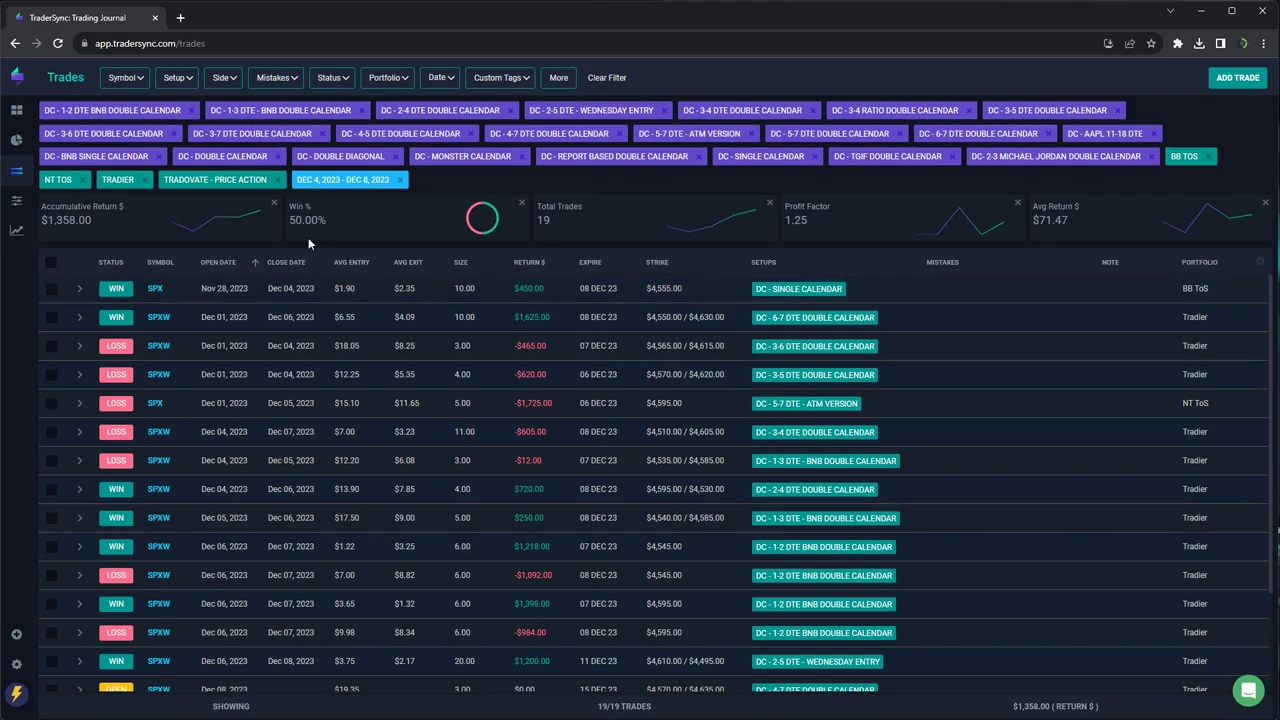
Step: Clear every DC setup from the filter at once and filter the trades by IRON DUCK
{"action": "left_click", "coordinate": [178, 80]}
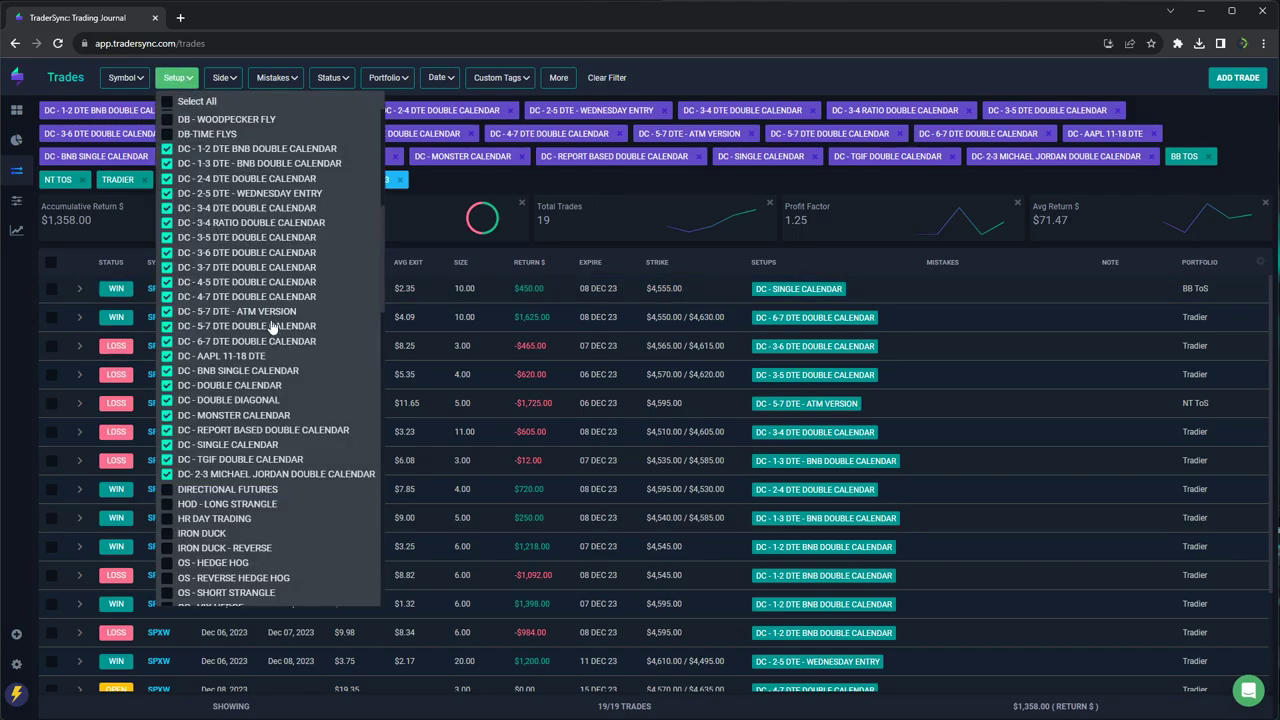
{"action": "left_click", "coordinate": [167, 105]}
{"action": "left_click", "coordinate": [167, 105]}
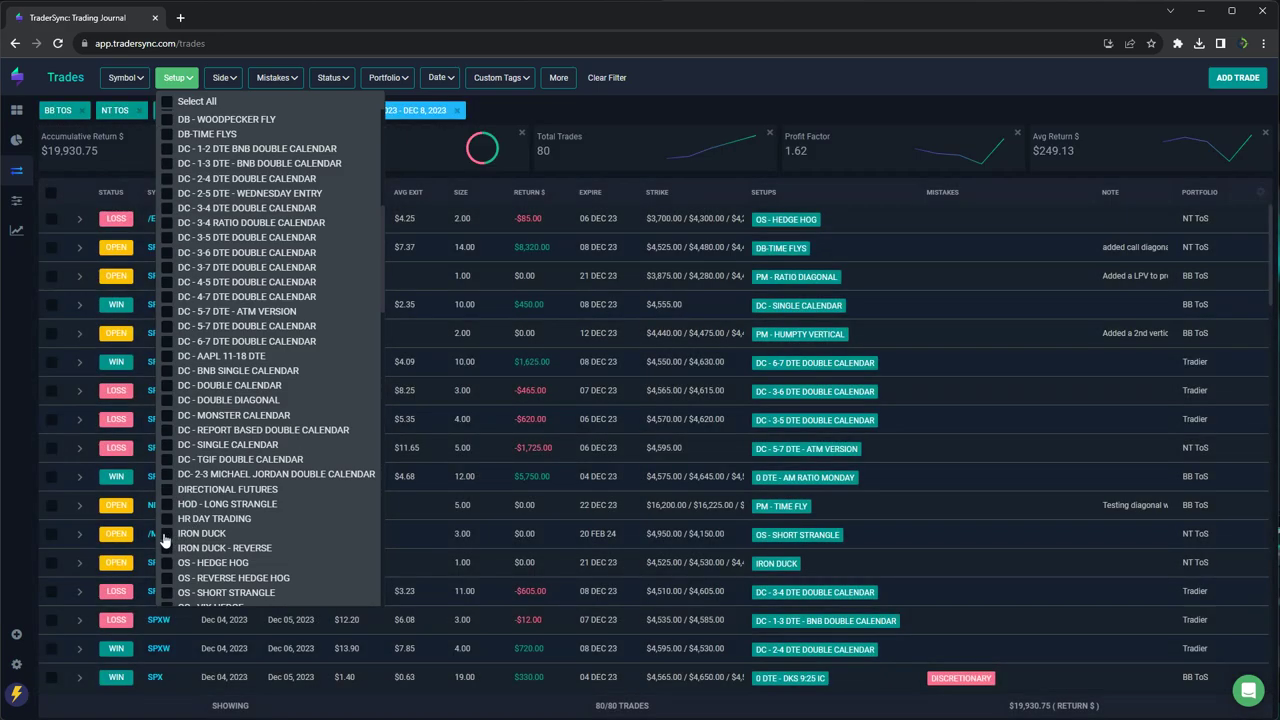
{"action": "left_click", "coordinate": [166, 534]}
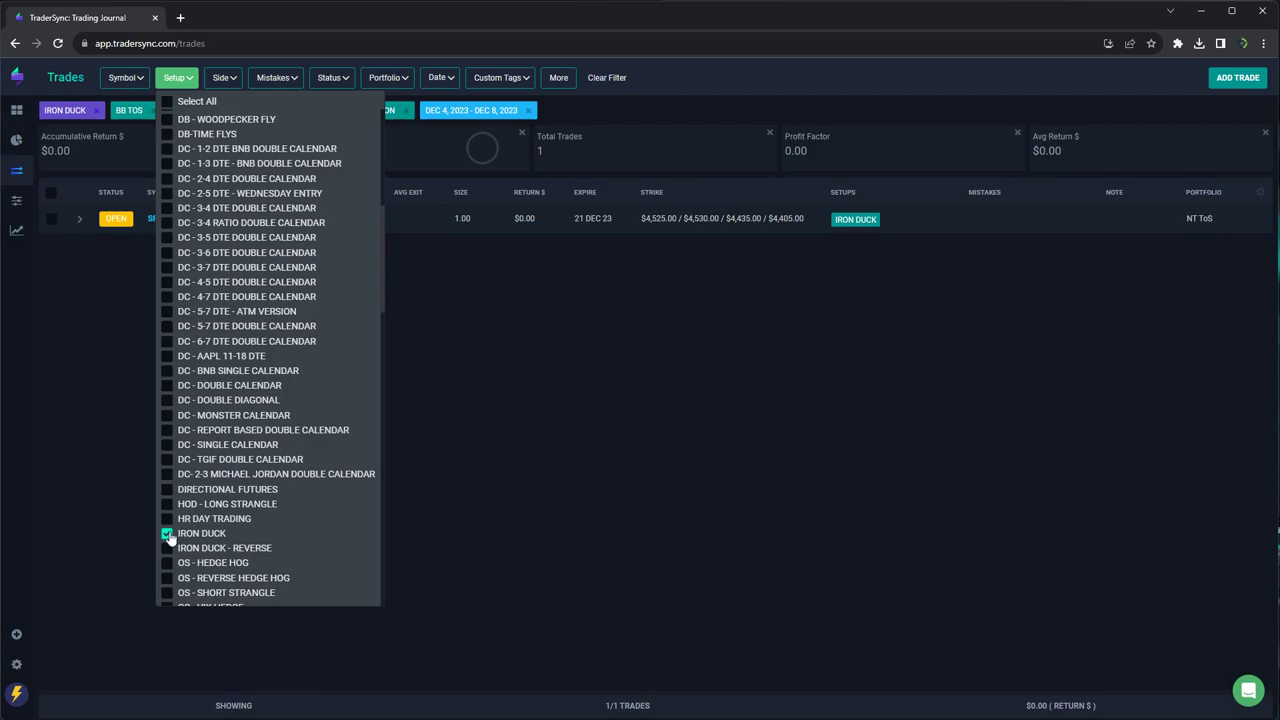
Step: Replace the IRON DUCK filter with the five OS setups: HEDGE HOG, REVERSE HEDGE HOG, SHORT STRANGLE, VIX HEDGE and VOLATILITY CONTRACTION
{"action": "left_click", "coordinate": [167, 534]}
{"action": "left_click", "coordinate": [167, 563]}
{"action": "scroll", "coordinate": [278, 528], "scroll_direction": "down", "scroll_amount": 3}
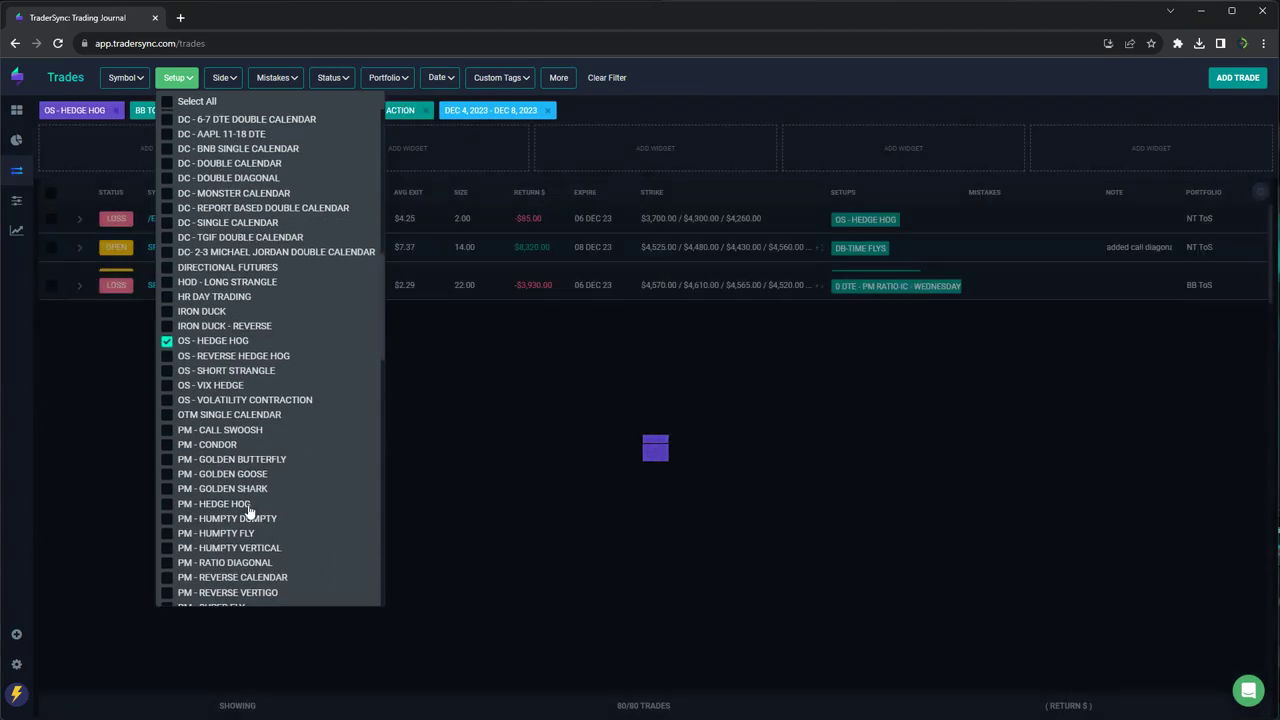
{"action": "left_click", "coordinate": [167, 356]}
{"action": "left_click", "coordinate": [167, 371]}
{"action": "left_click", "coordinate": [167, 385]}
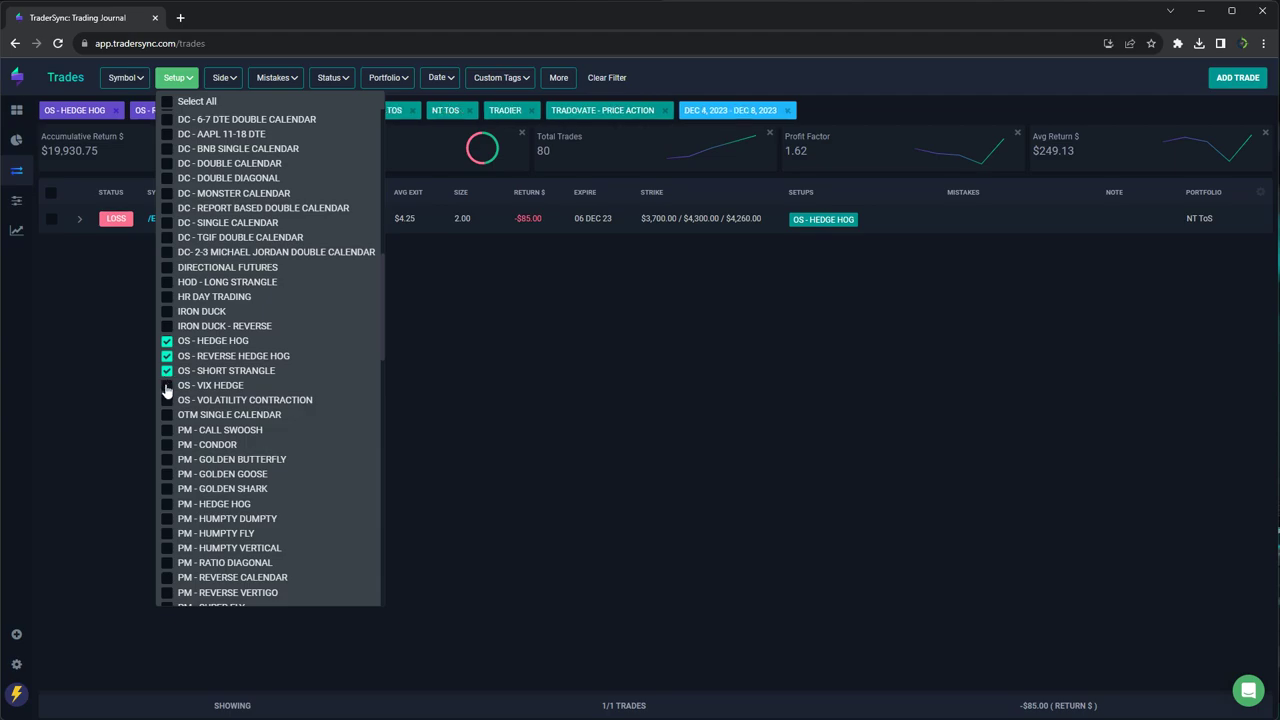
{"action": "left_click", "coordinate": [167, 400]}
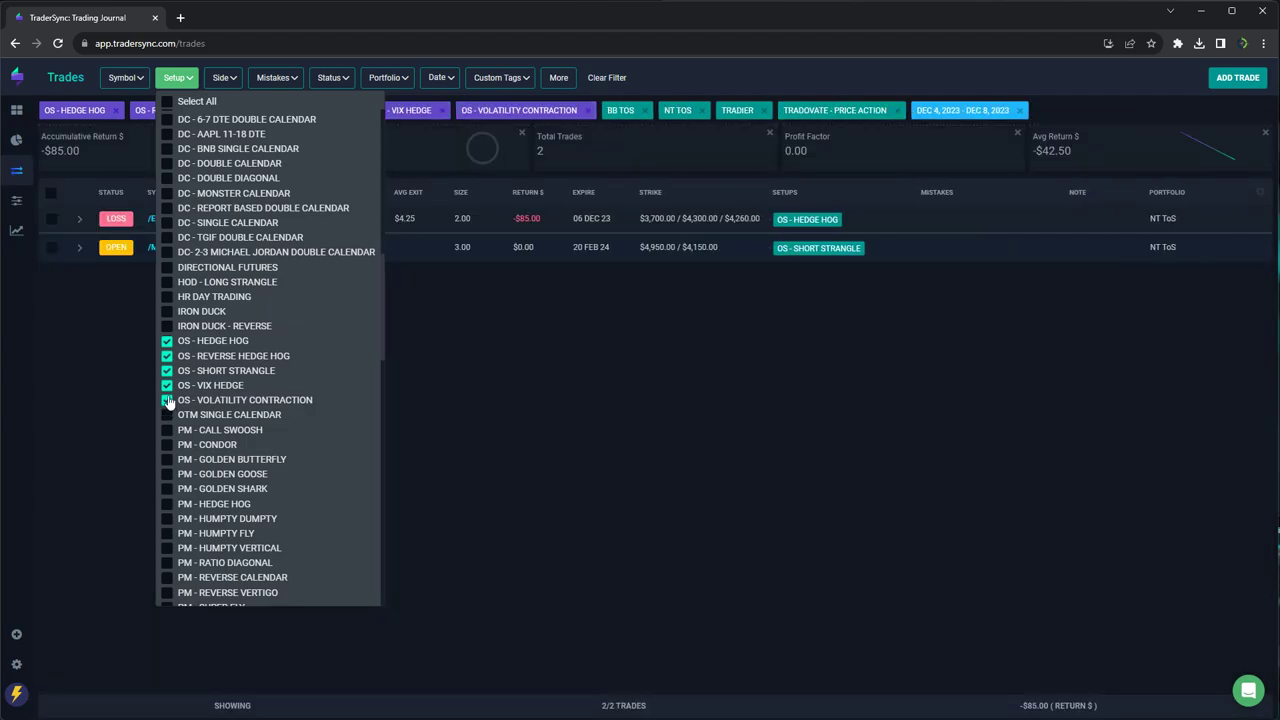
Step: Replace the five OS setups in the setup filter with DIRECTIONAL FUTURES and show the filtered trades
{"action": "left_click", "coordinate": [472, 406]}
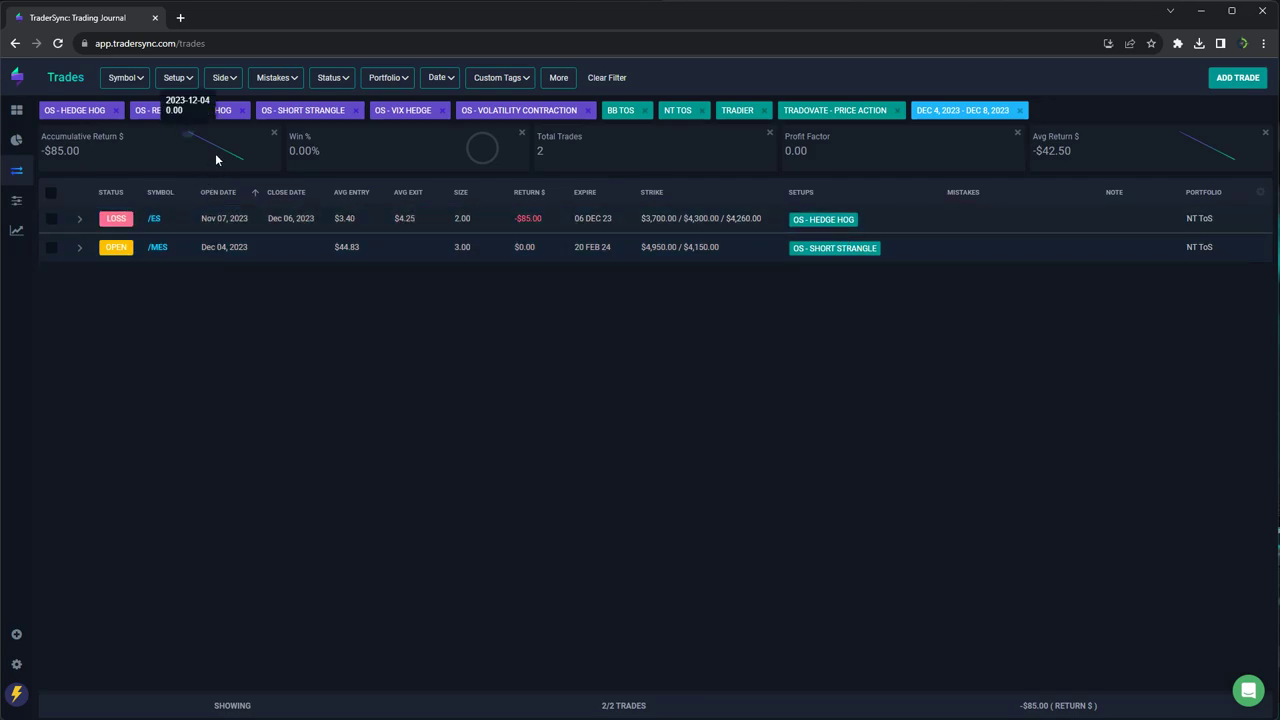
{"action": "left_click", "coordinate": [172, 78]}
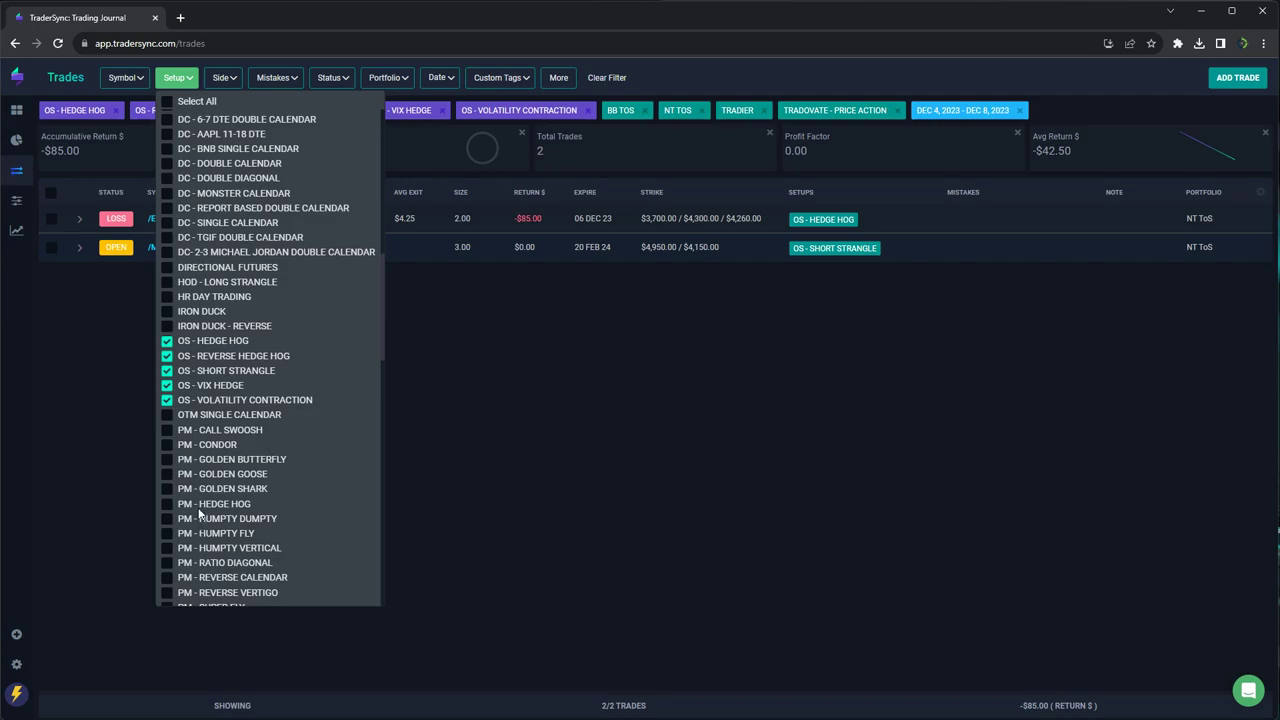
{"action": "scroll", "coordinate": [196, 520], "scroll_direction": "down", "scroll_amount": 2}
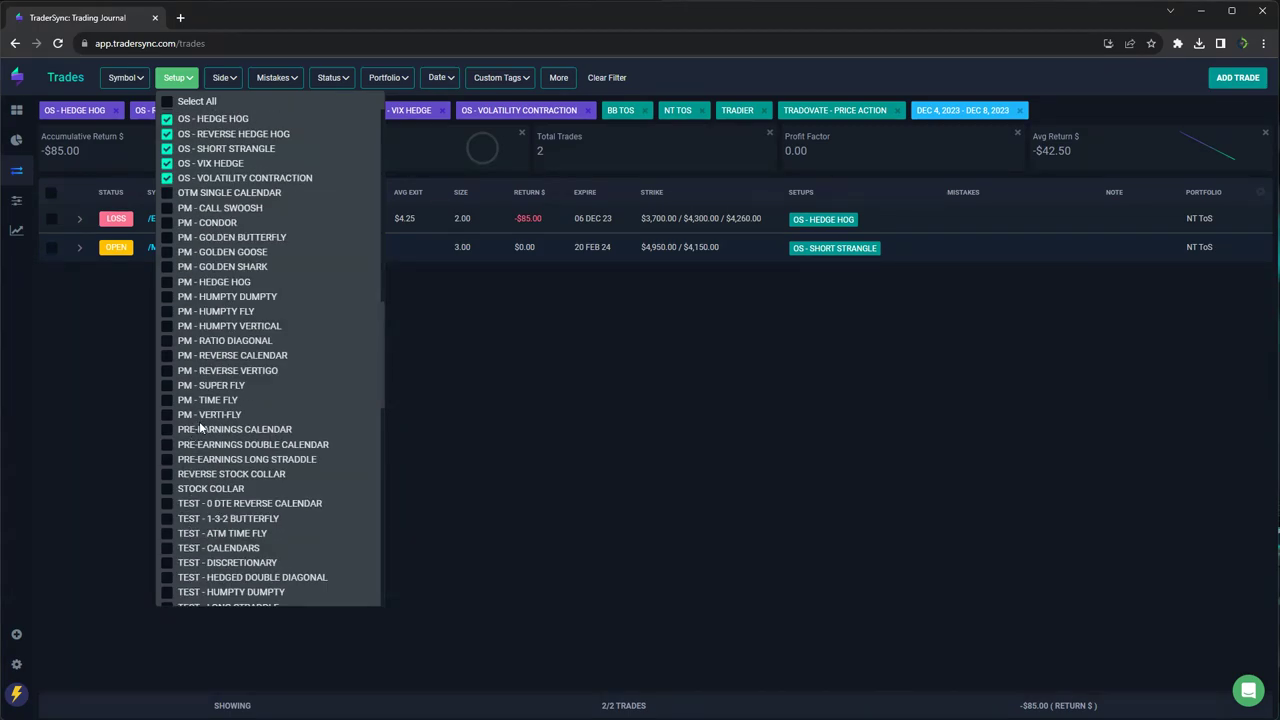
{"action": "scroll", "coordinate": [200, 428], "scroll_direction": "up", "scroll_amount": 2}
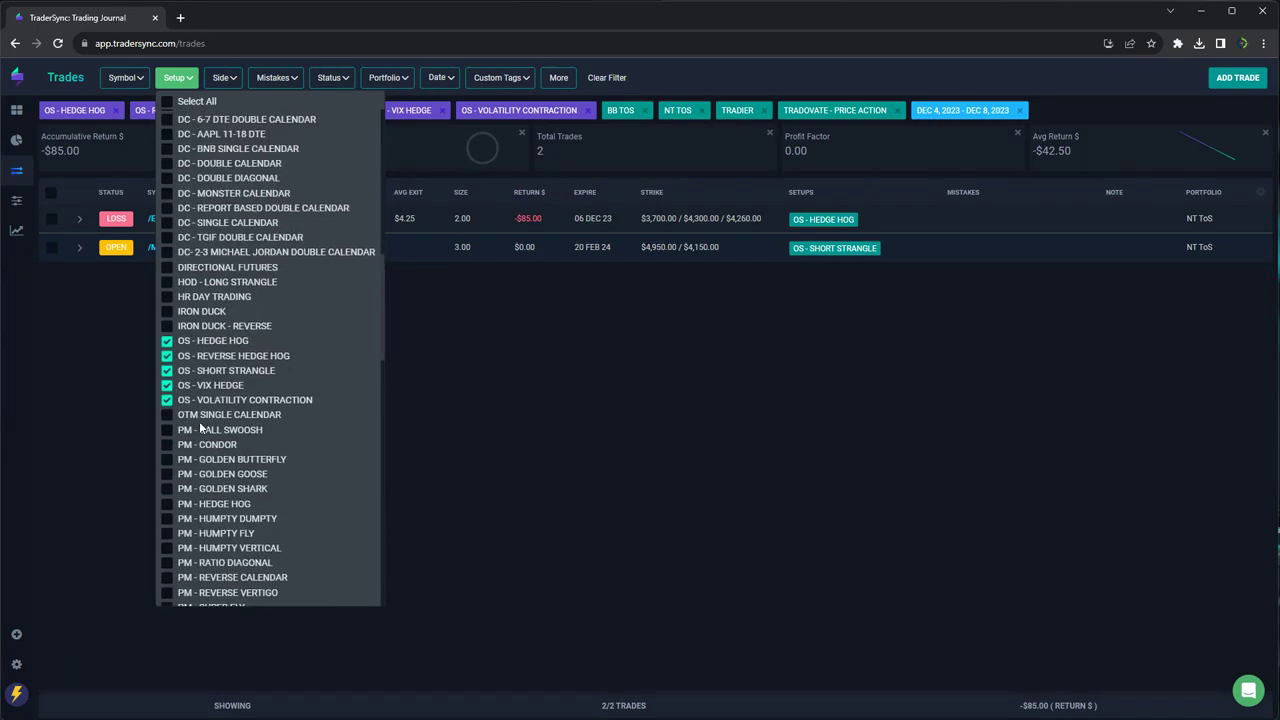
{"action": "left_click", "coordinate": [166, 341]}
{"action": "left_click", "coordinate": [167, 356]}
{"action": "left_click", "coordinate": [167, 371]}
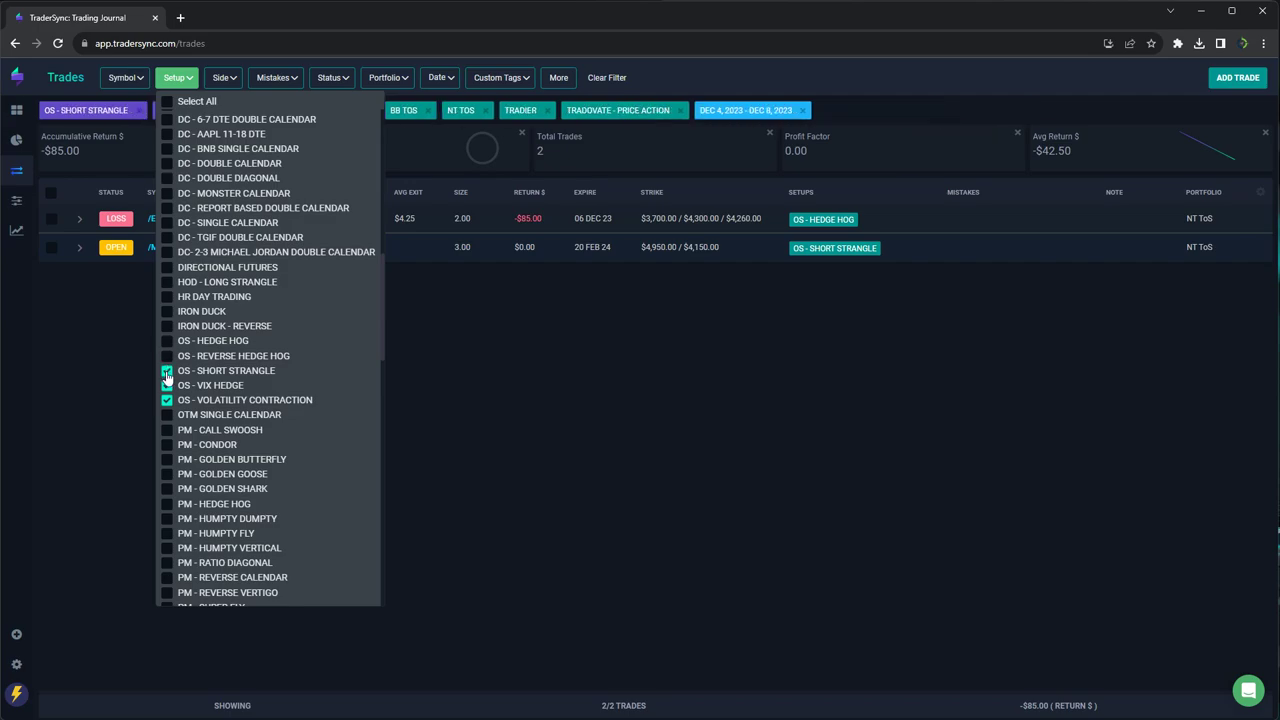
{"action": "left_click", "coordinate": [167, 385]}
{"action": "left_click", "coordinate": [166, 400]}
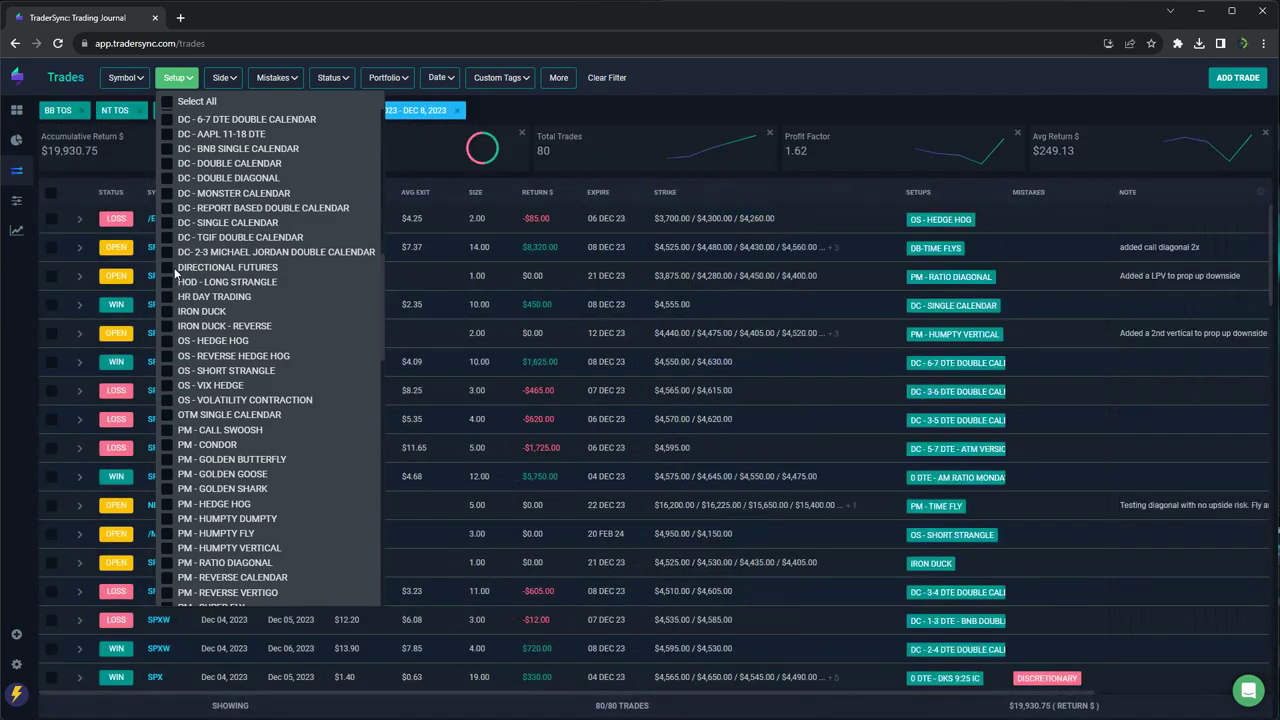
{"action": "left_click", "coordinate": [167, 268]}
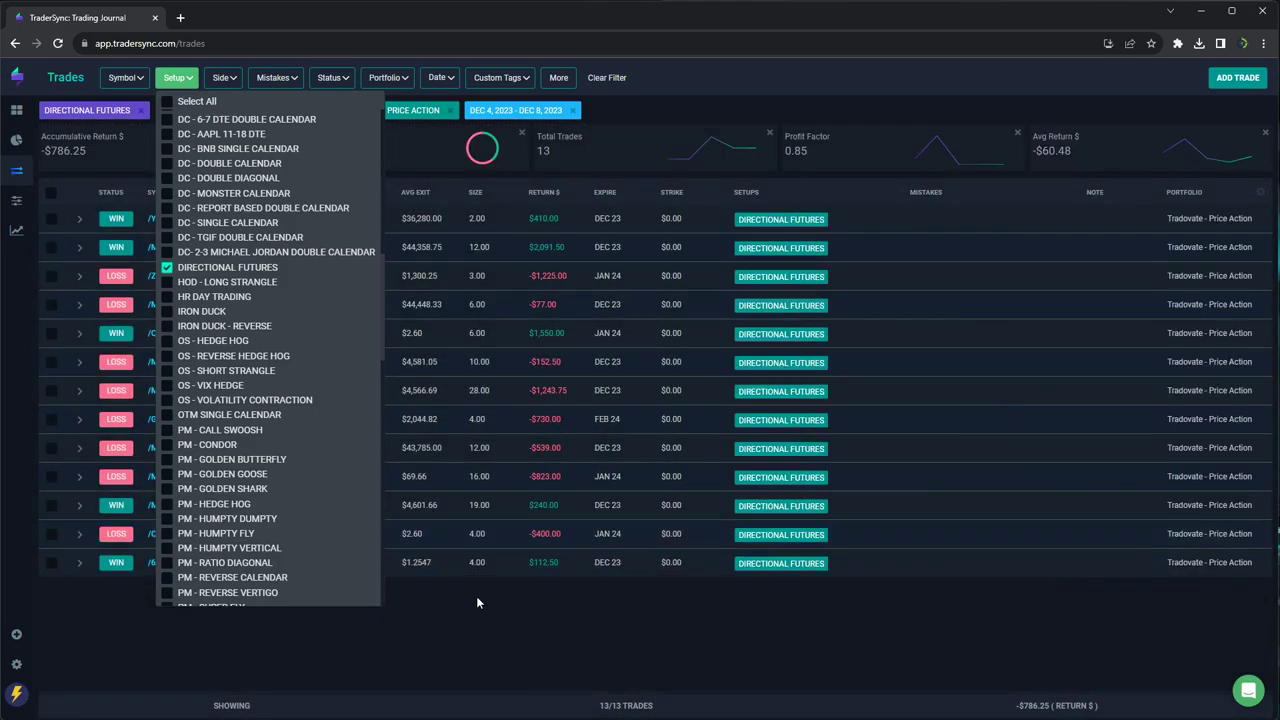
{"action": "left_click", "coordinate": [476, 596]}
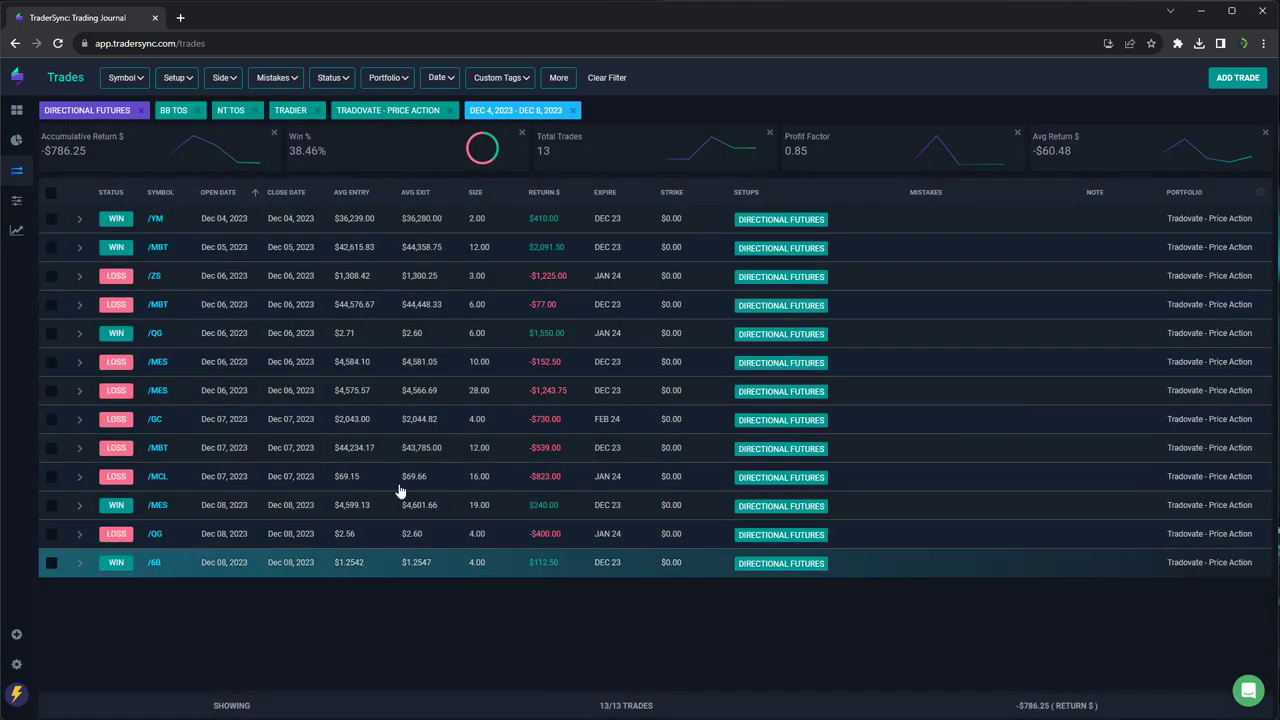